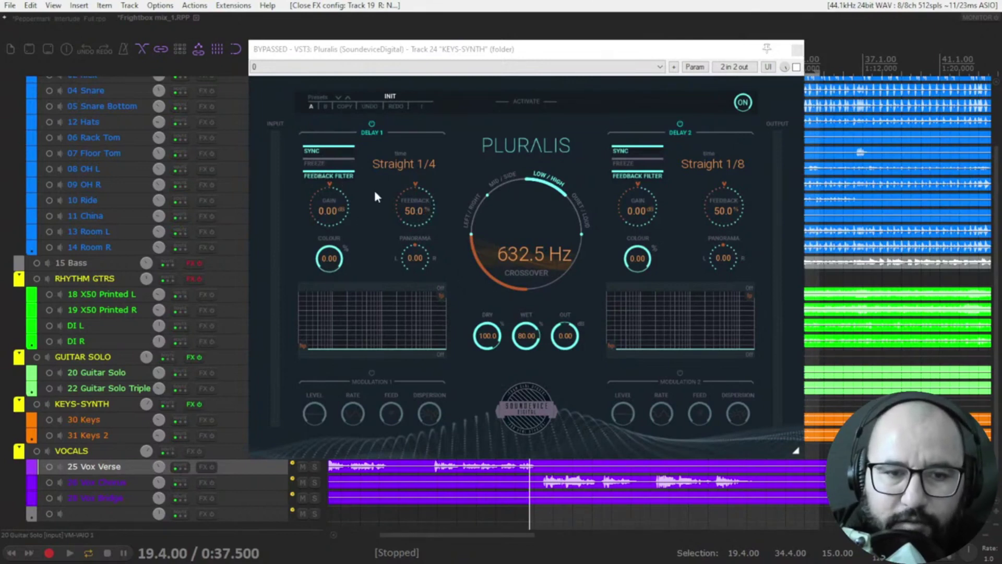
Step: Raise the first delay's filter low cut, lower its high cut, and toggle its modulation on and off
click(346, 178)
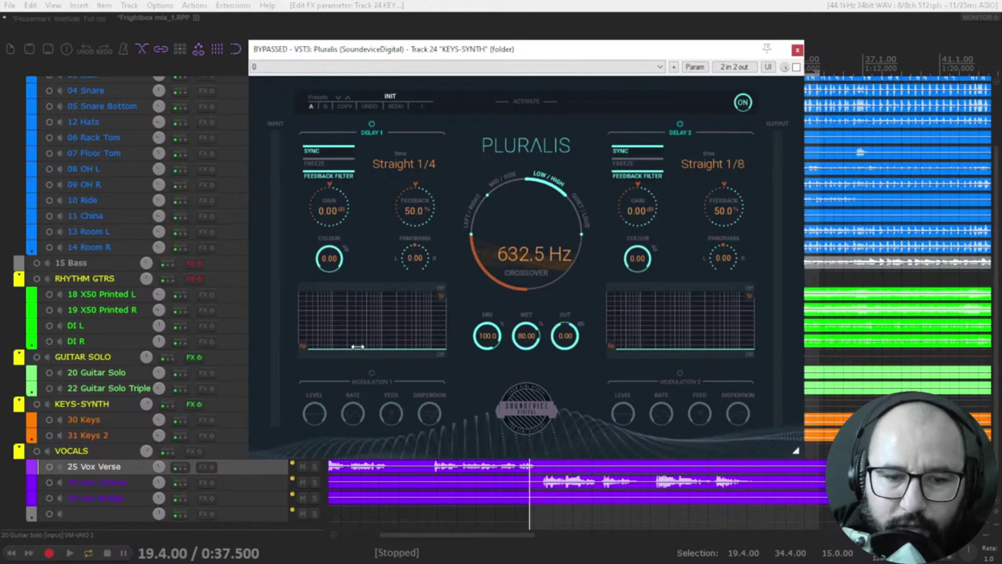
mouse_move(301, 347)
mouse_down()
mouse_move(336, 347)
mouse_move(301, 347)
mouse_up()
mouse_move(441, 296)
mouse_down()
mouse_move(411, 296)
mouse_move(442, 296)
mouse_up()
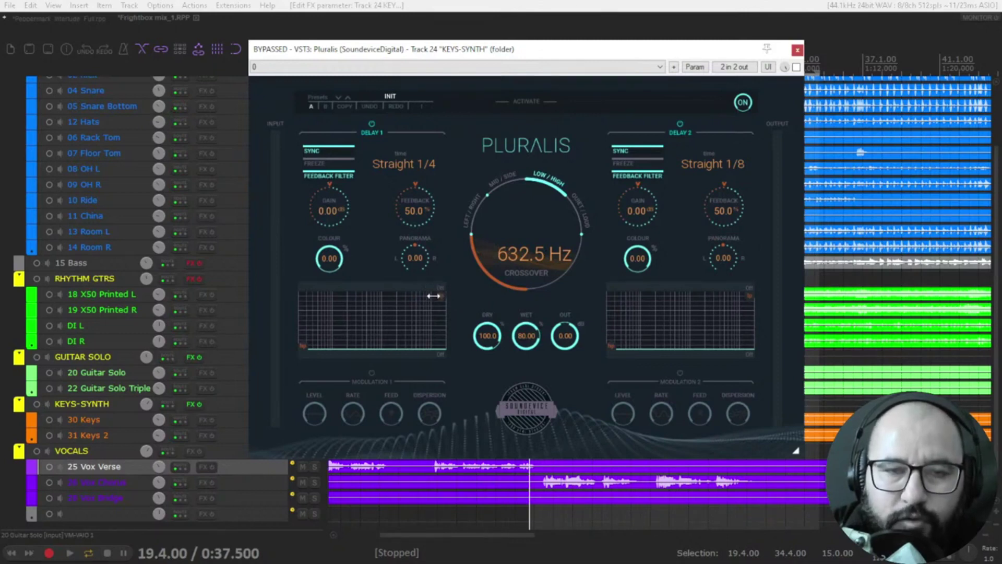
click(372, 372)
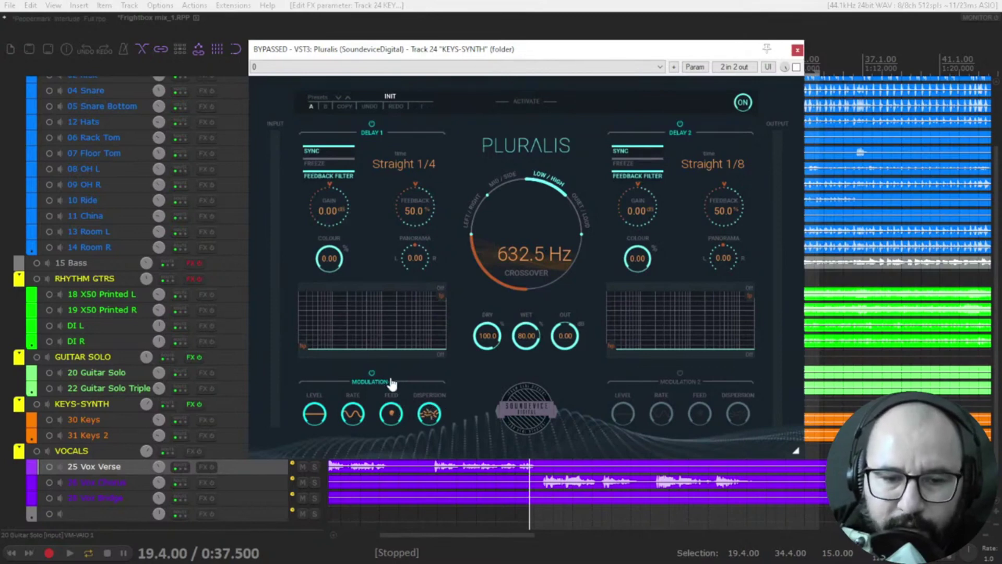
click(373, 372)
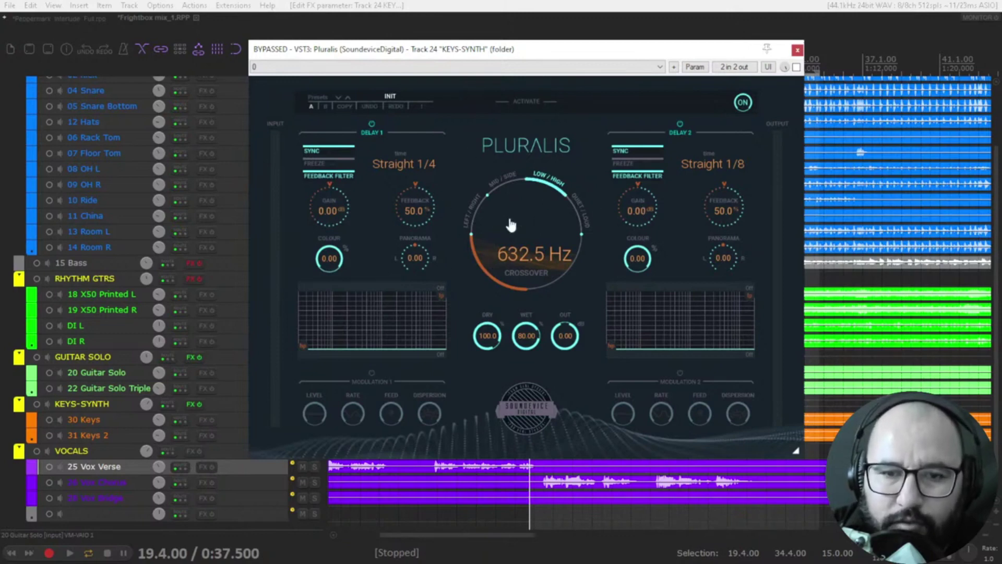
Step: Try the LEFT/RIGHT and MID/SIDE splits, return to LOW/HIGH, and set the crossover to 746.5 Hz
click(475, 219)
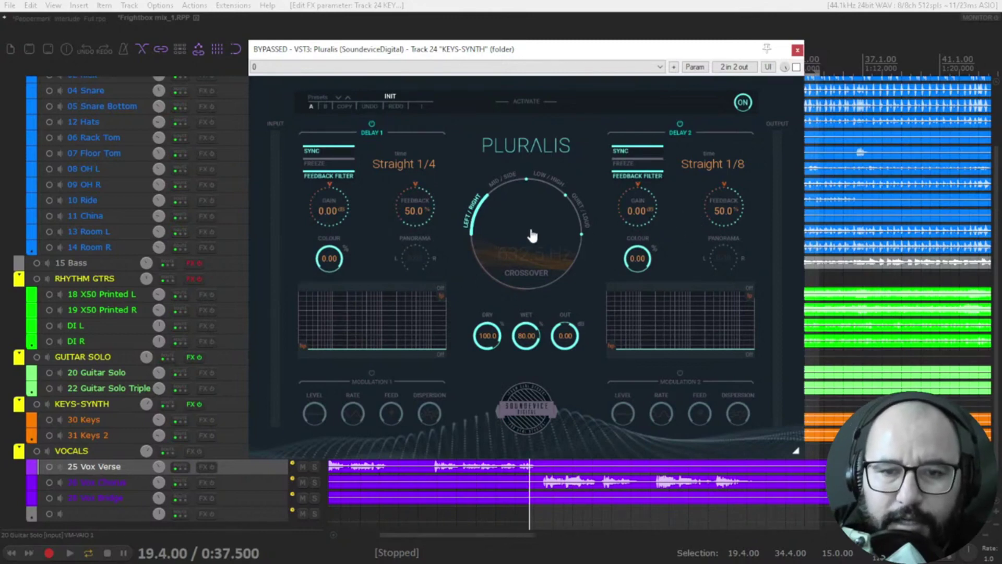
click(505, 187)
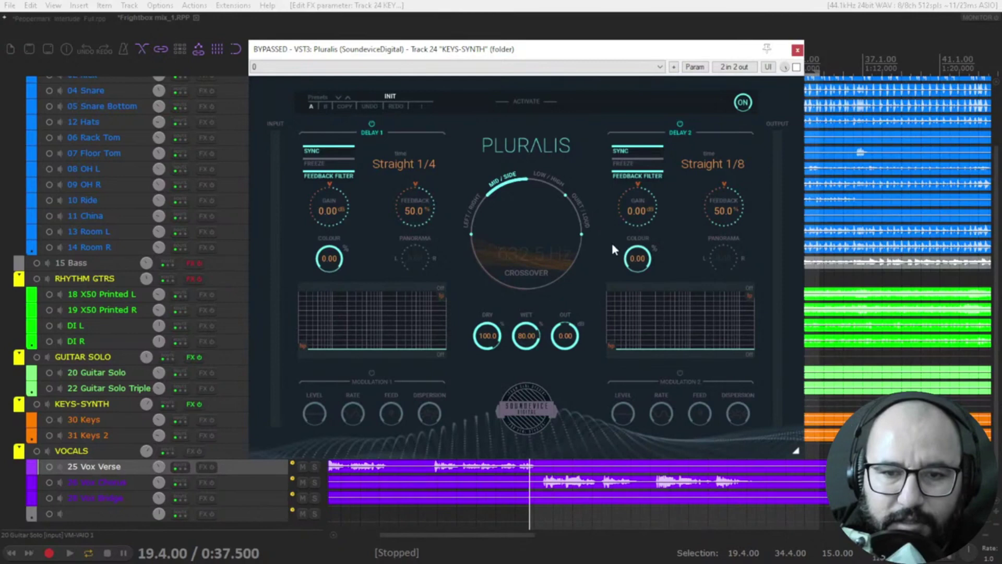
click(548, 182)
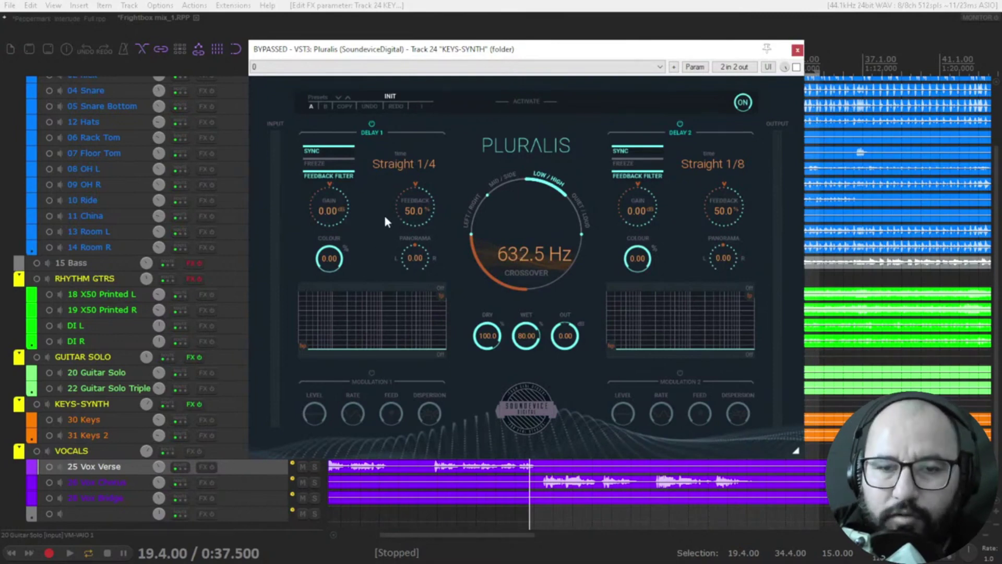
mouse_move(525, 263)
mouse_down()
mouse_move(524, 282)
mouse_move(525, 217)
mouse_move(512, 266)
mouse_up()
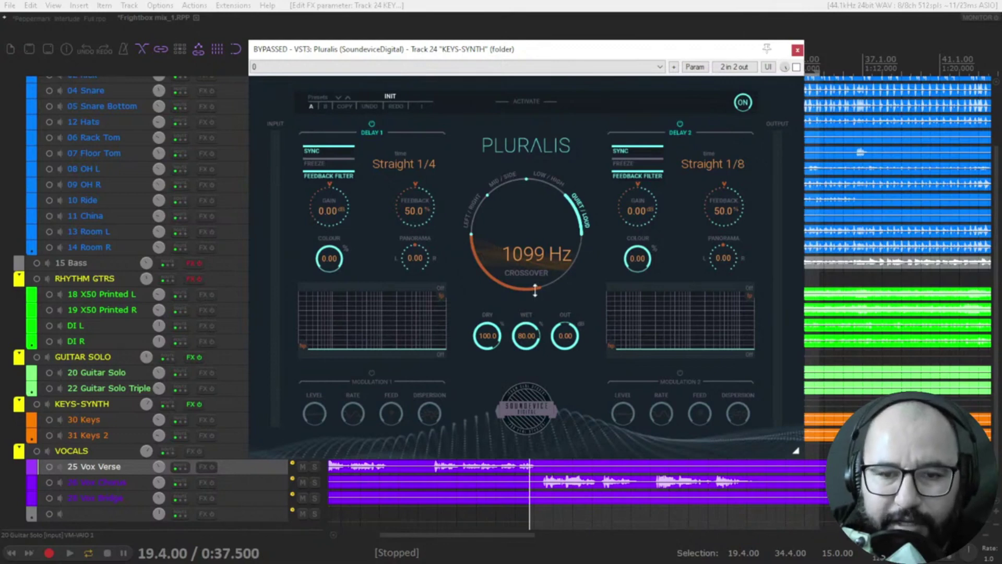
drag(535, 290, 535, 314)
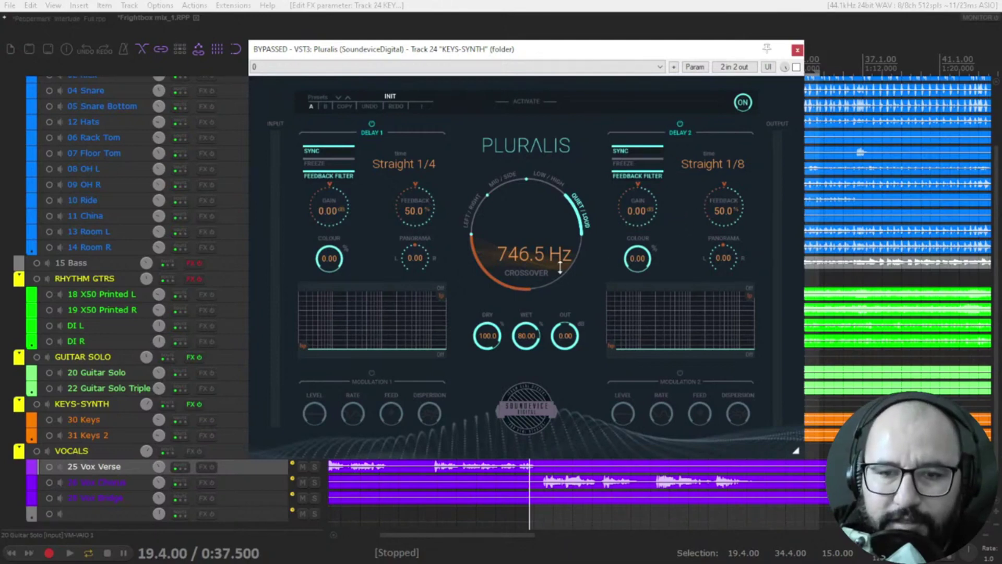
Step: Use the LEFT/RIGHT split with Delay 2 switched off, briefly trying QUIET/LOUD
click(476, 214)
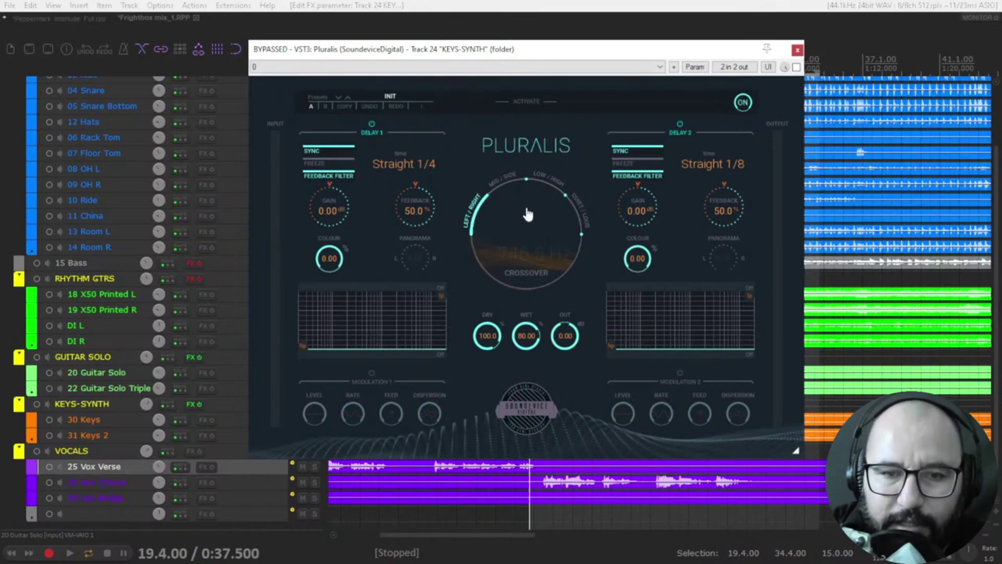
click(680, 125)
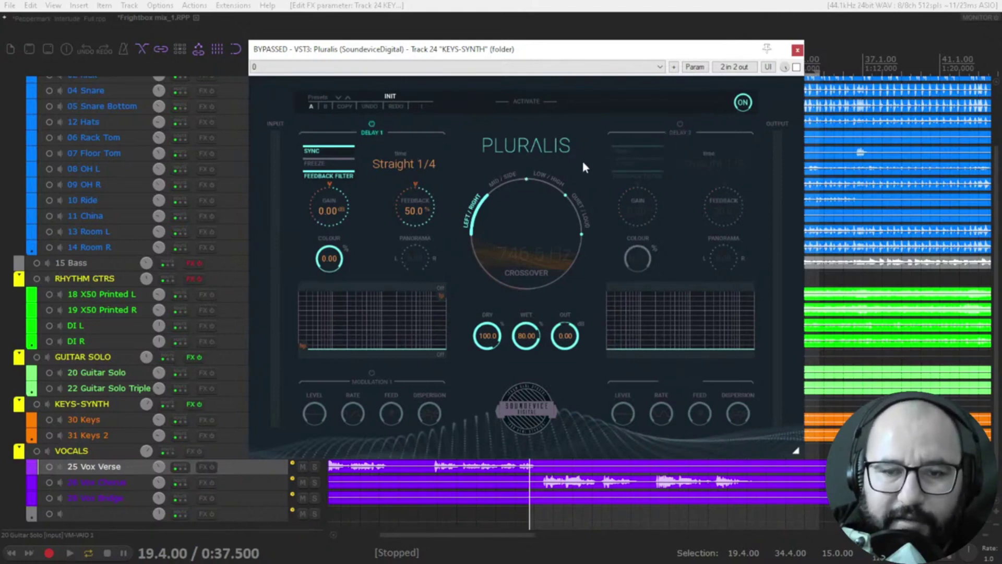
click(575, 207)
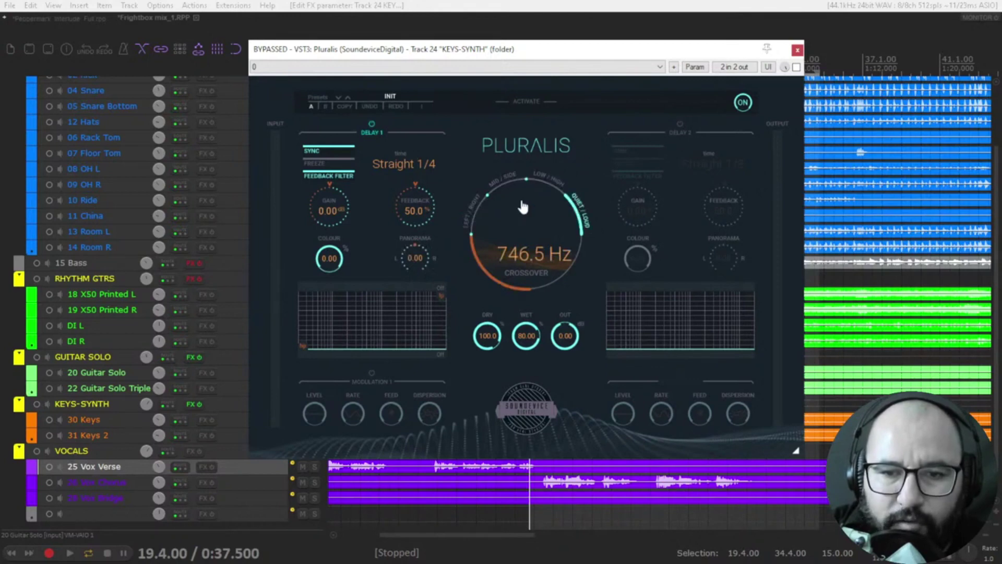
click(485, 206)
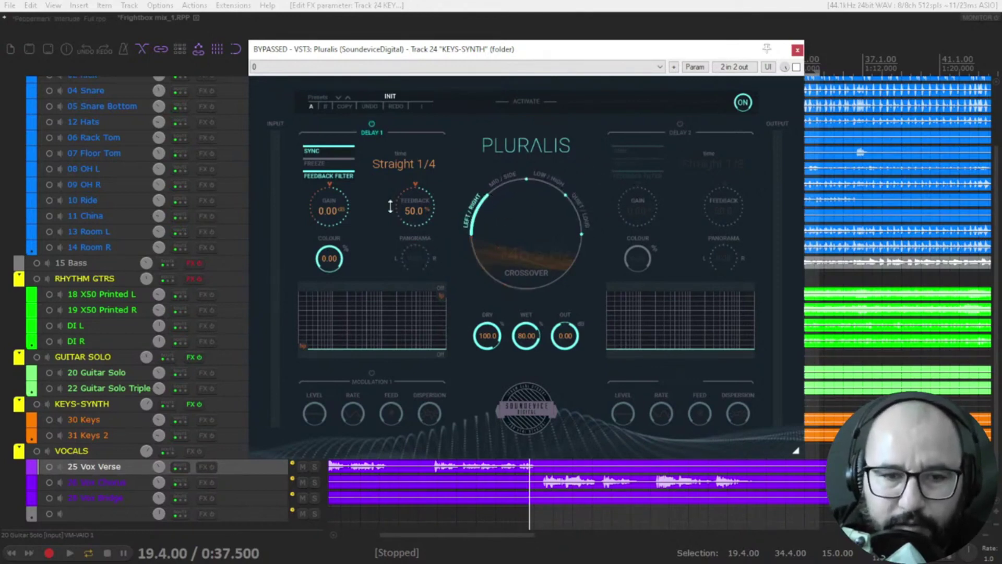
Step: Toggle Delay 1 tempo sync off and back on, then play and stop to hear it
click(331, 153)
click(331, 153)
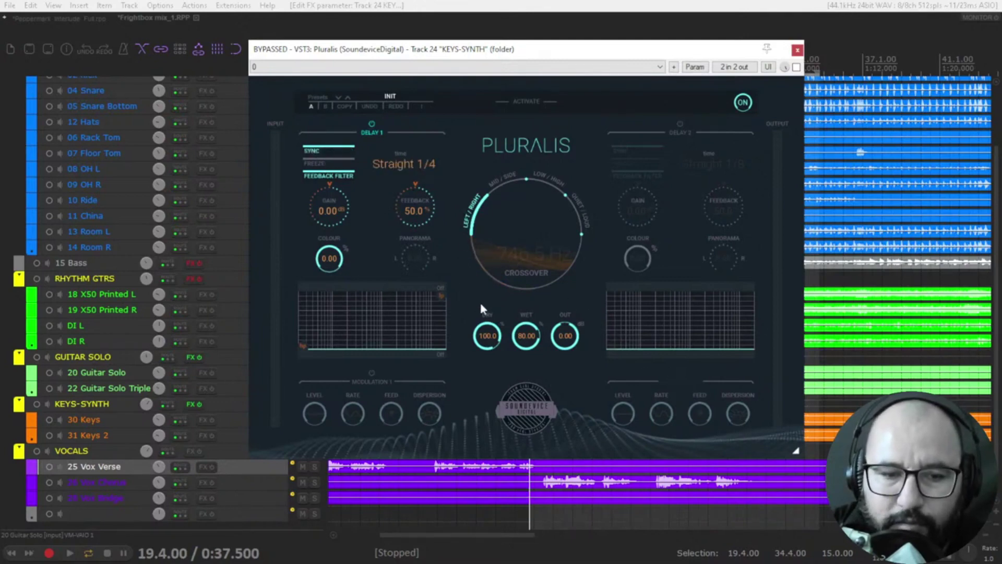
key(space)
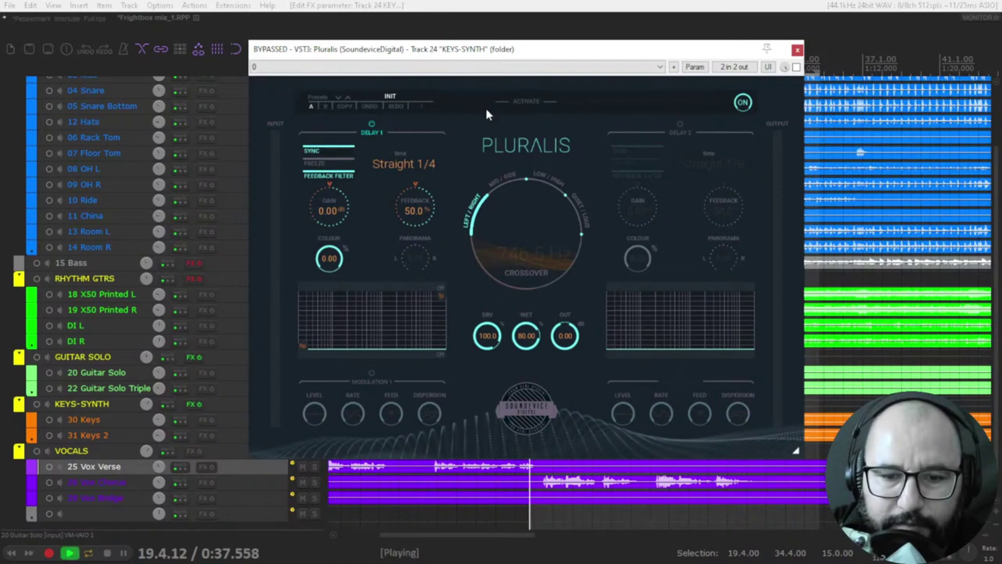
key(space)
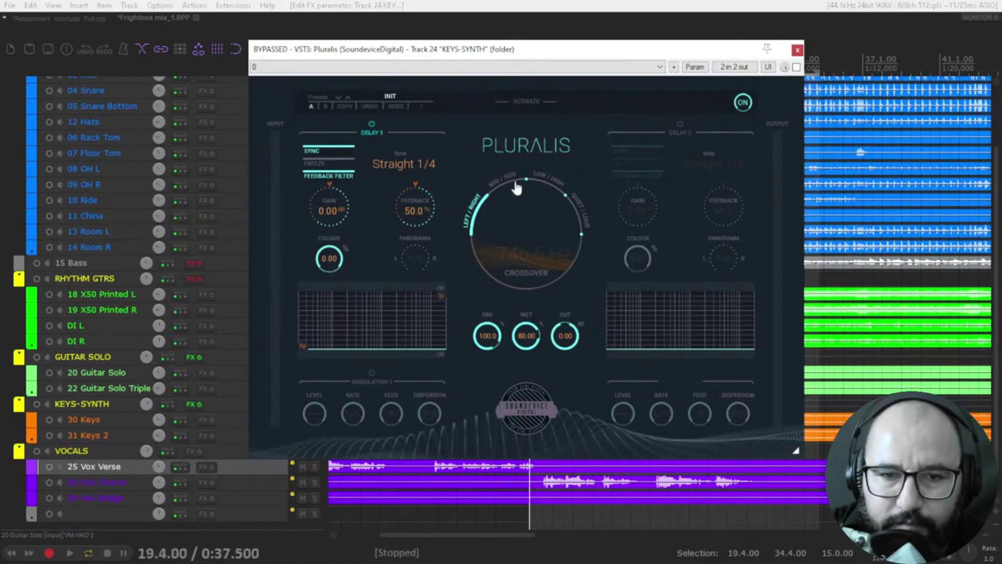
Step: Take Pluralis out of bypass and play a moment to hear the first delay
click(796, 67)
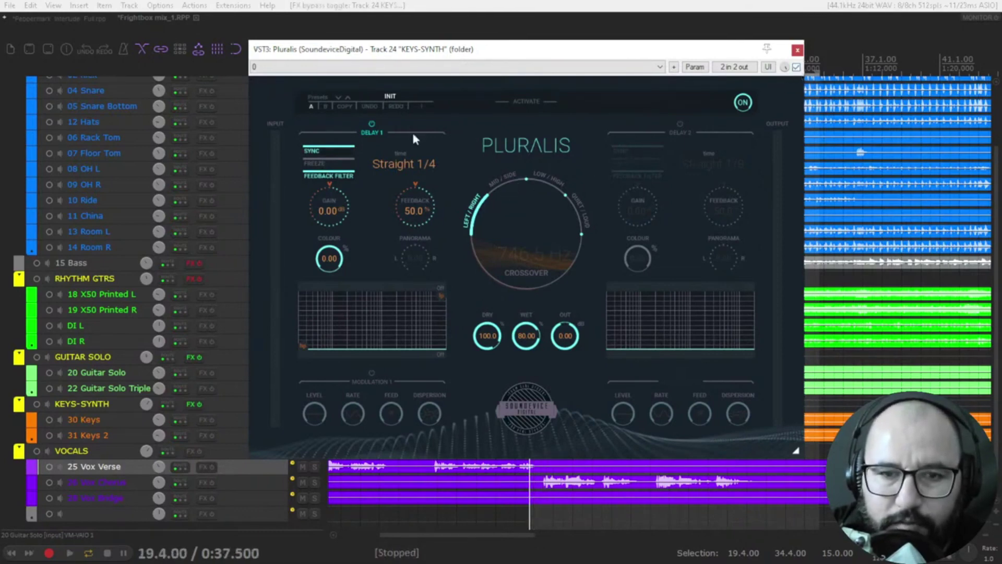
key(space)
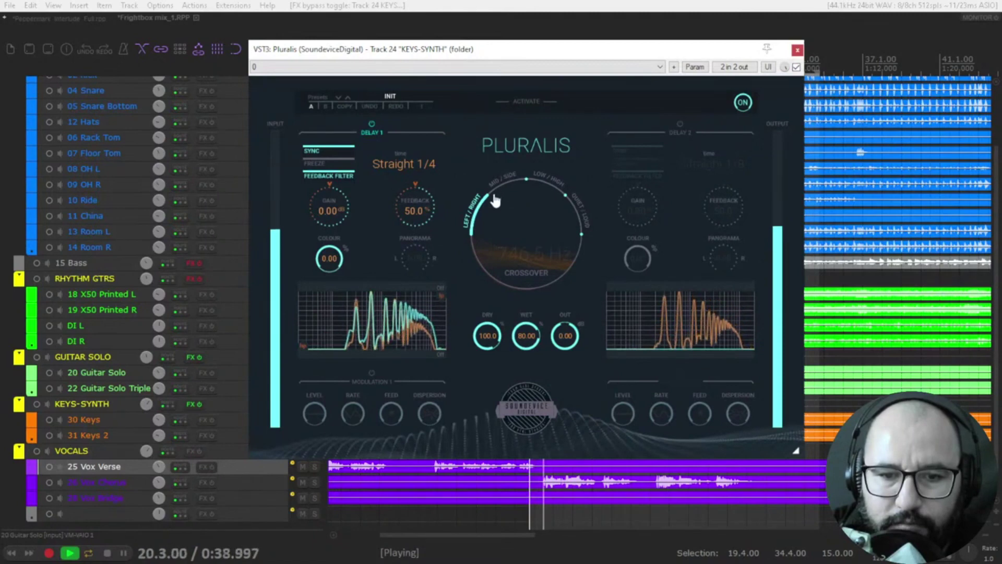
key(space)
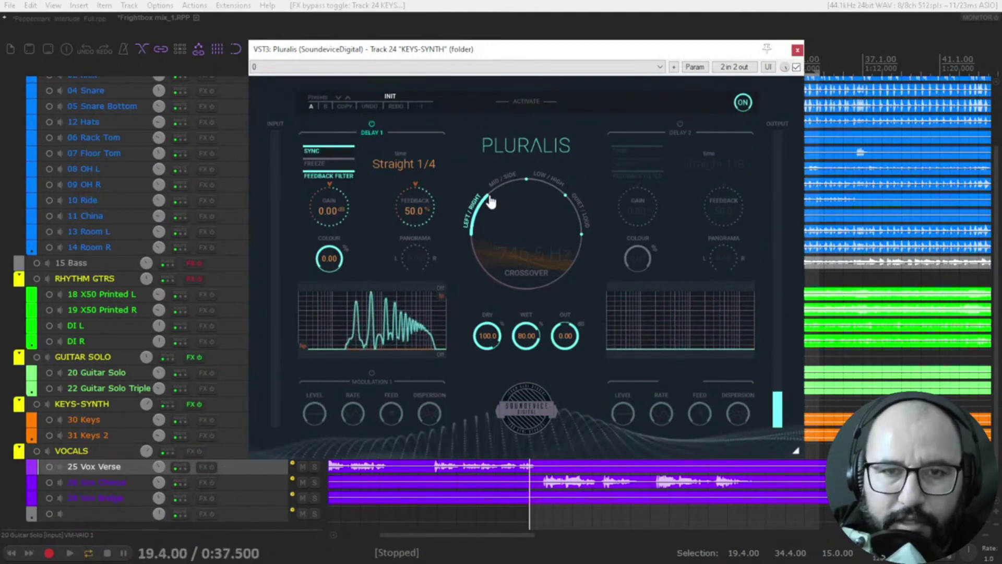
Step: Turn Delay 2 on, audition it with Delay 1 off, then re-enable Delay 1 and hear both
click(680, 124)
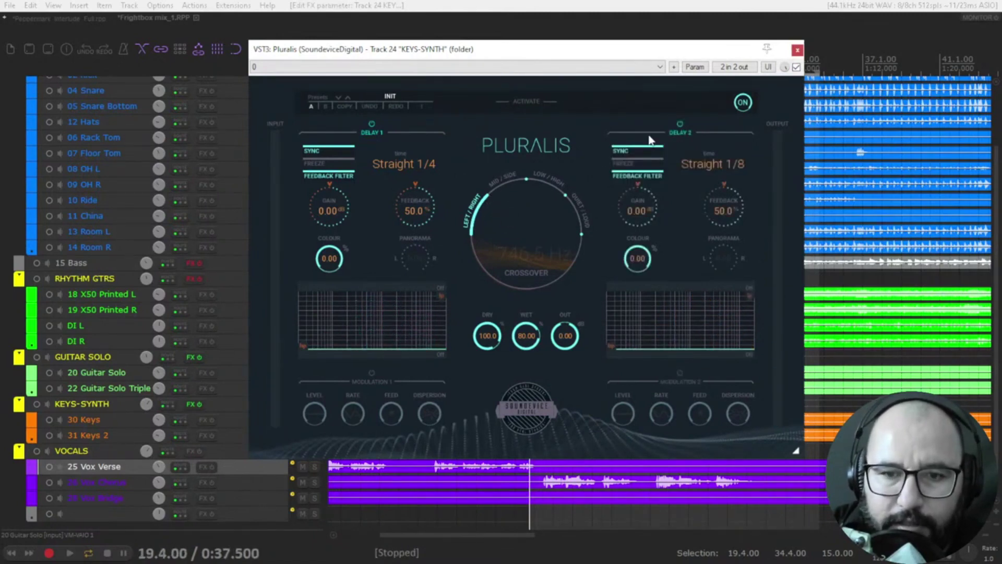
click(372, 125)
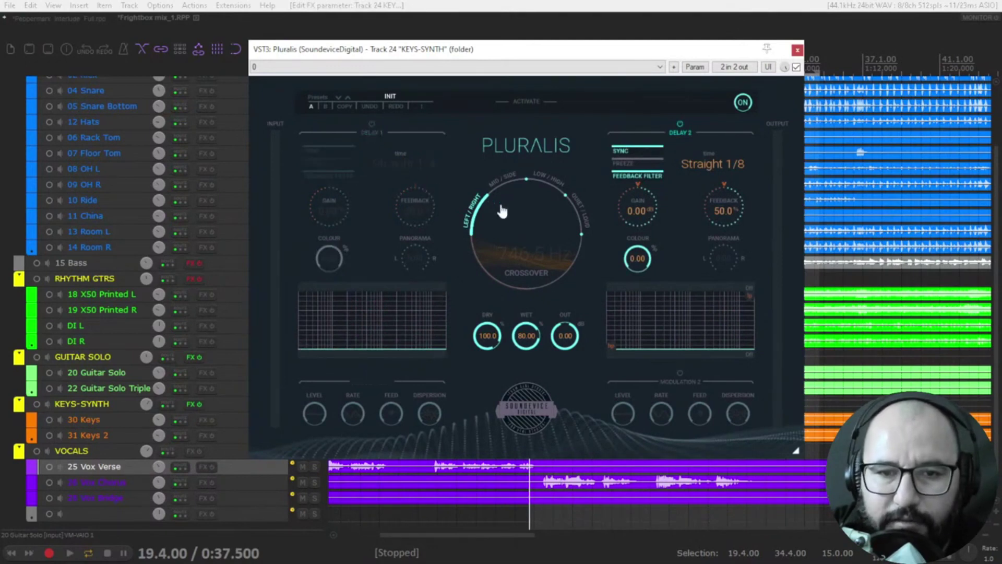
key(space)
key(space)
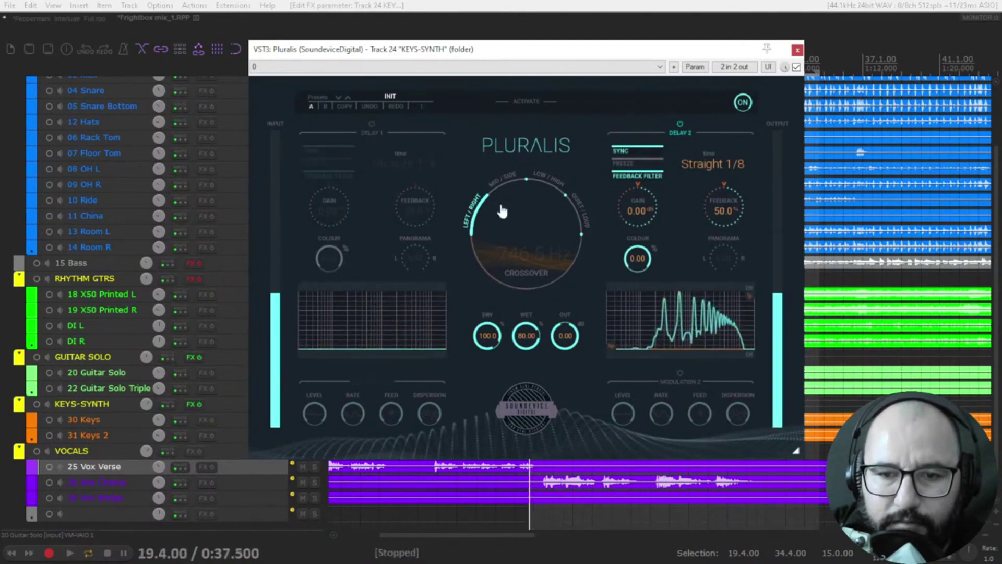
click(372, 124)
key(space)
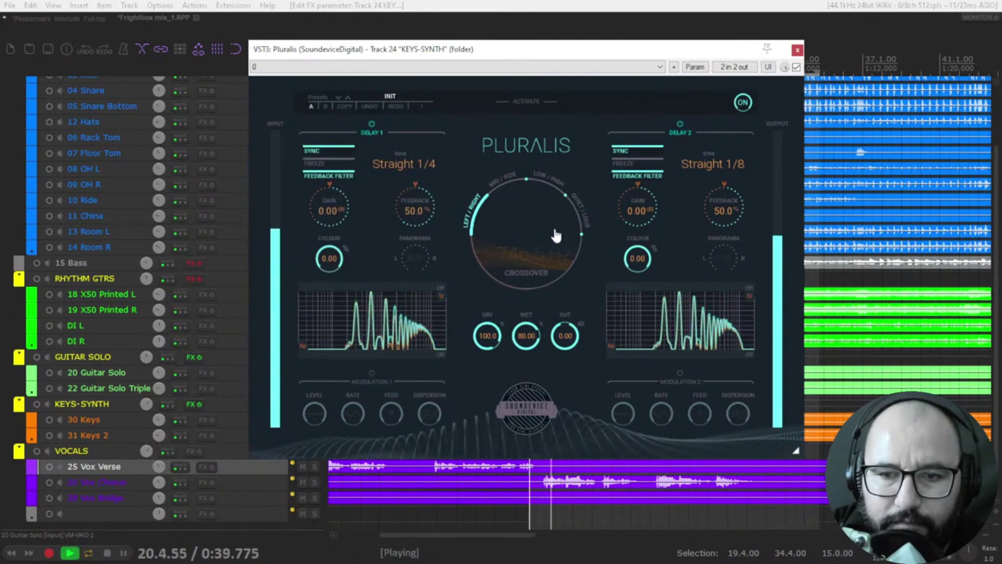
key(space)
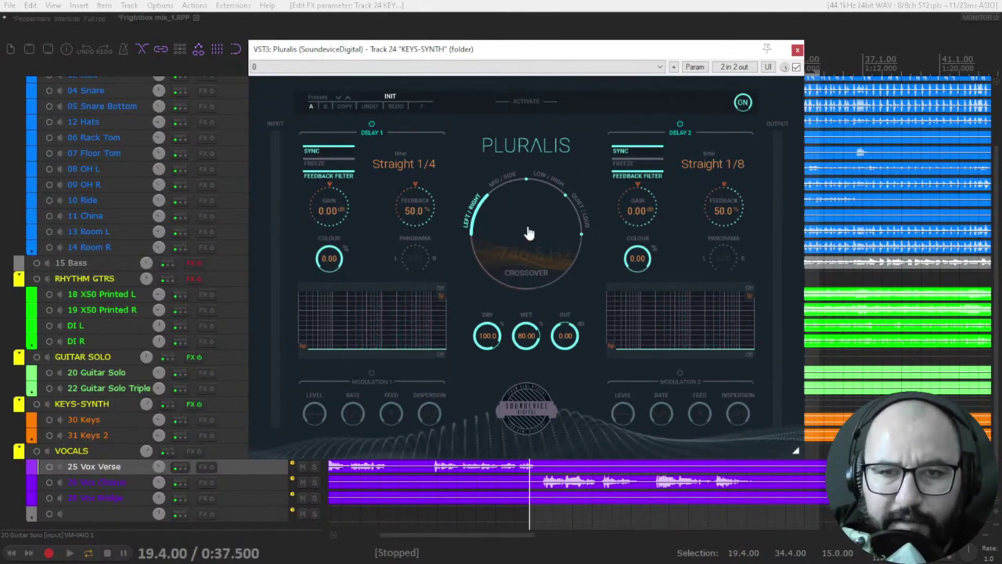
key(space)
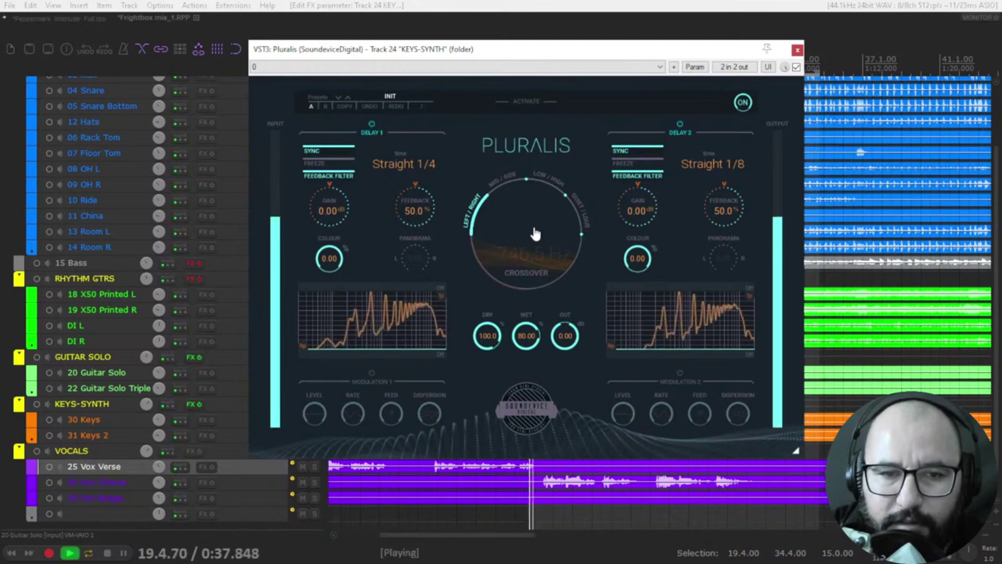
key(space)
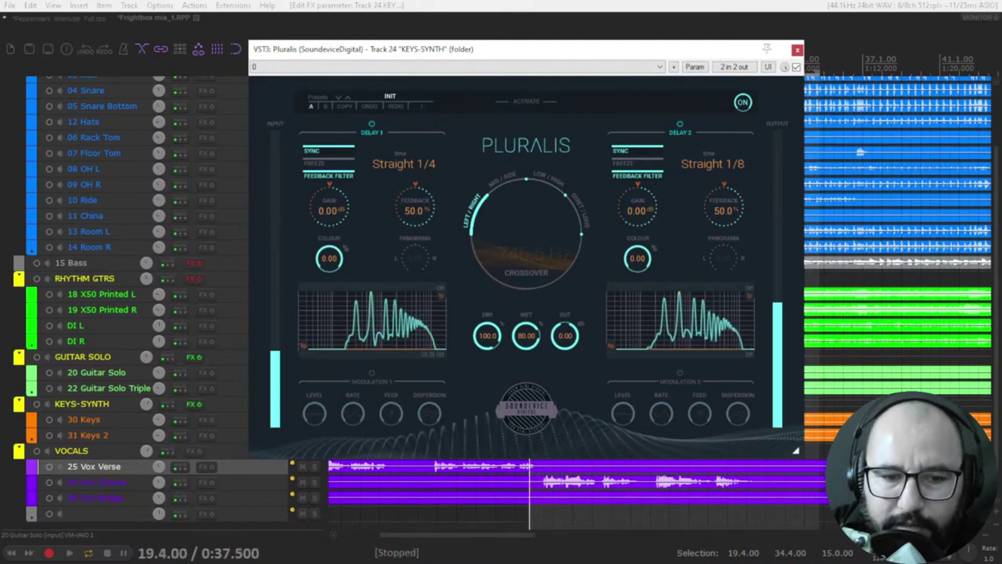
Step: Raise the first delay's low cut and audition the MID/SIDE split
drag(302, 348, 334, 349)
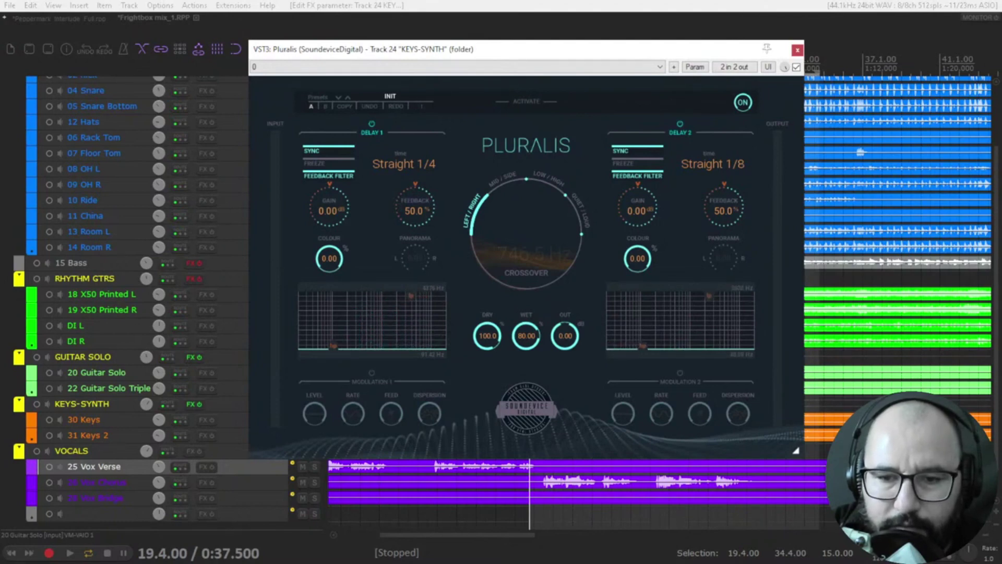
key(space)
key(space)
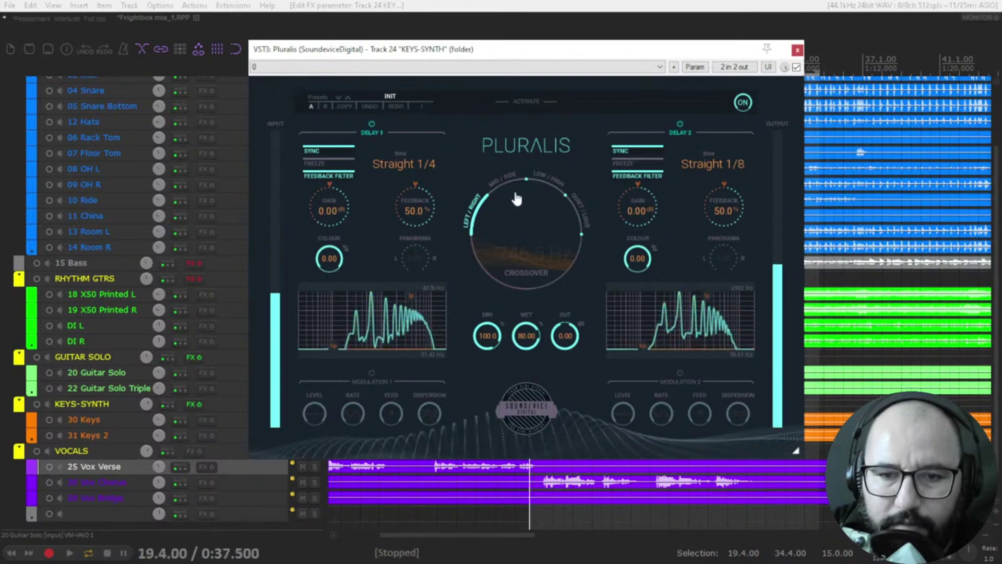
click(510, 182)
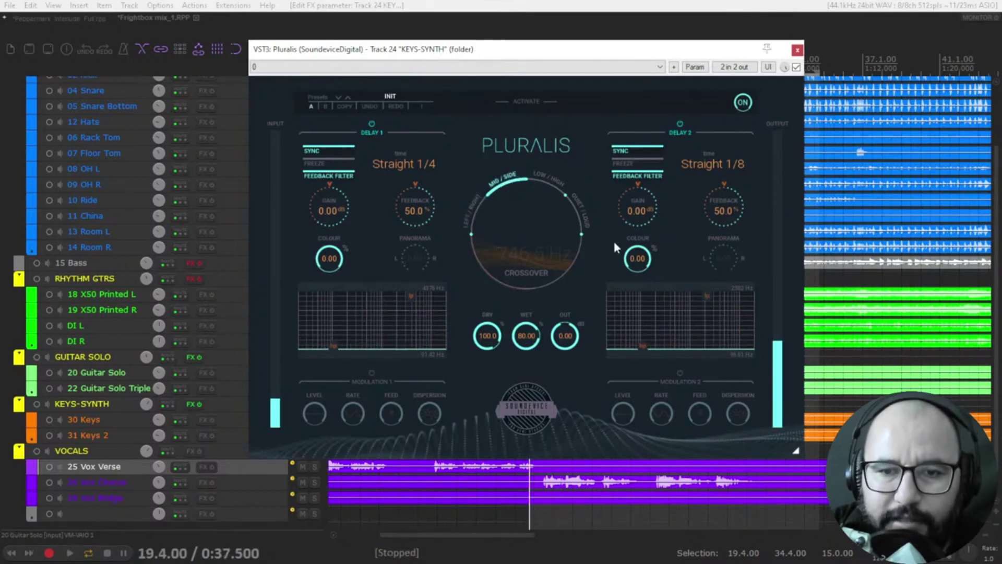
key(space)
key(space)
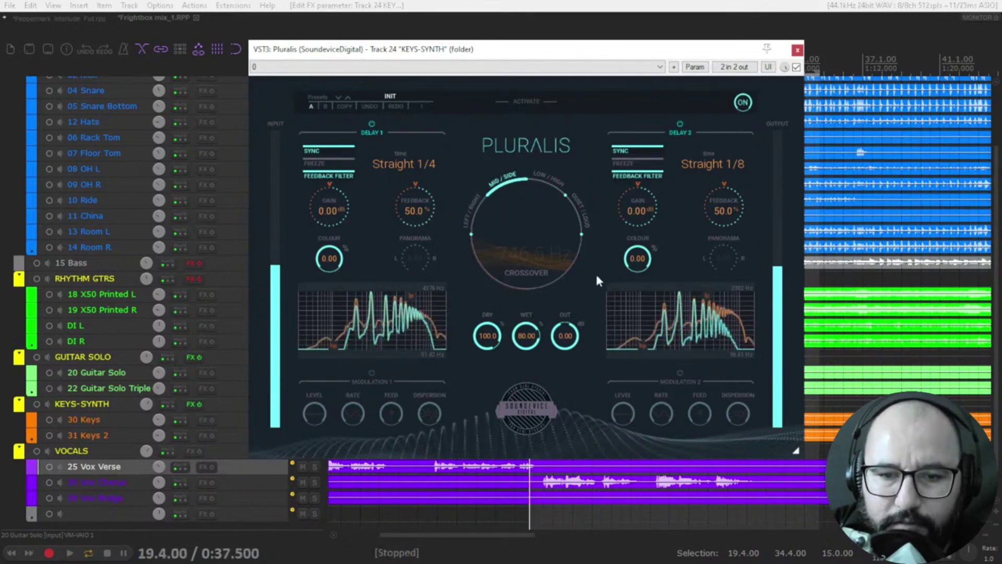
Step: Audition each delay alone by switching Delay 1 off, then Delay 2 off while playing
click(372, 123)
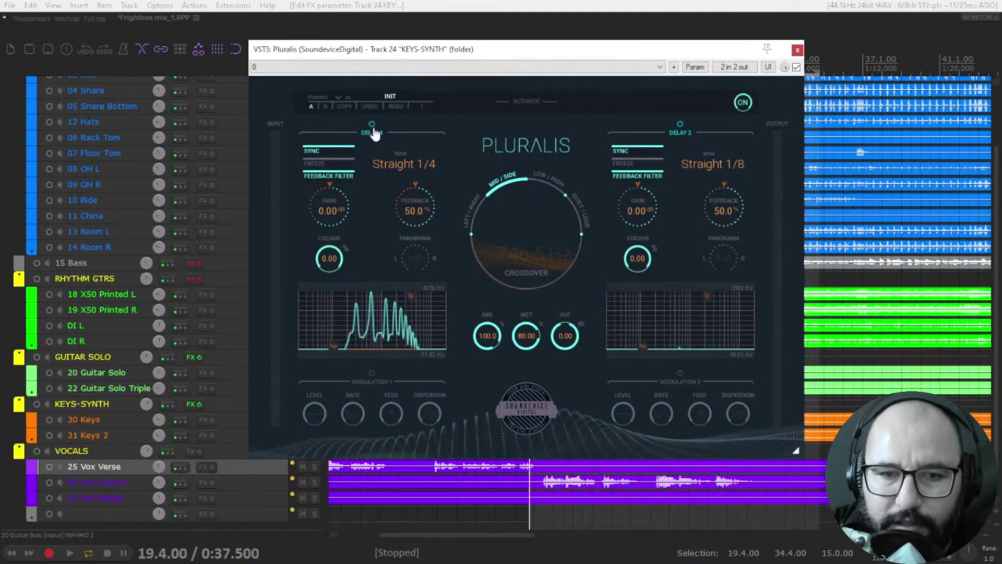
key(space)
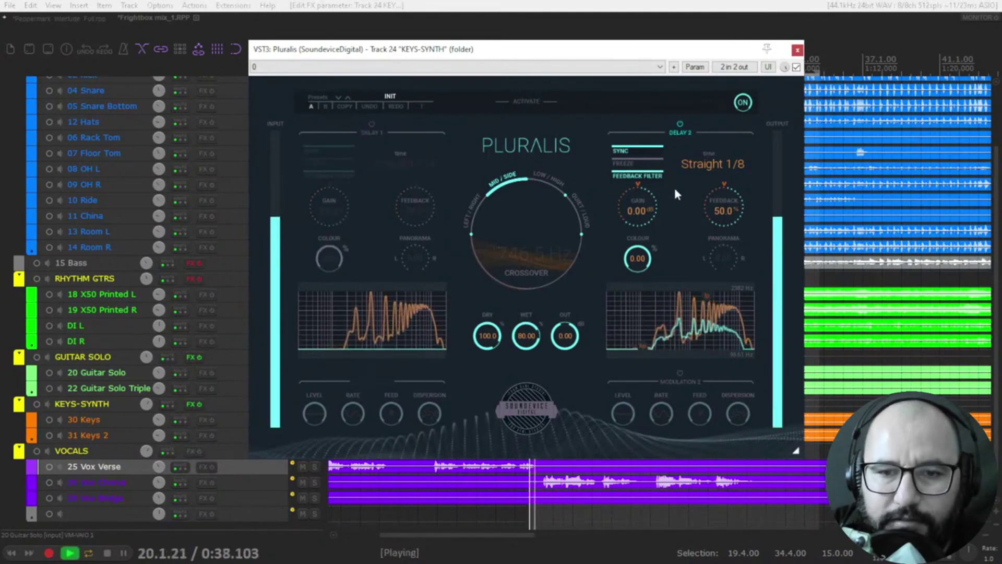
key(space)
key(space)
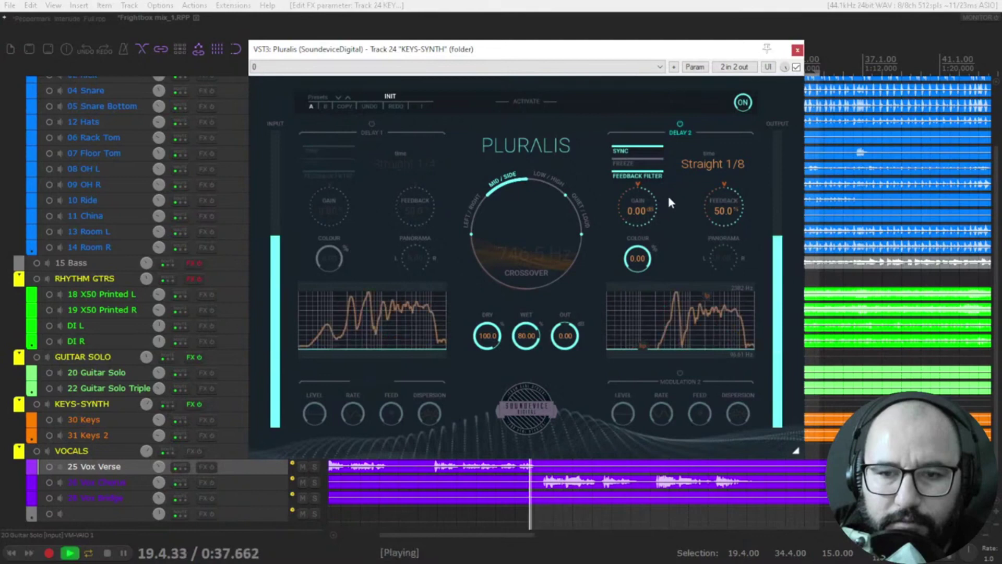
key(space)
click(372, 125)
click(680, 123)
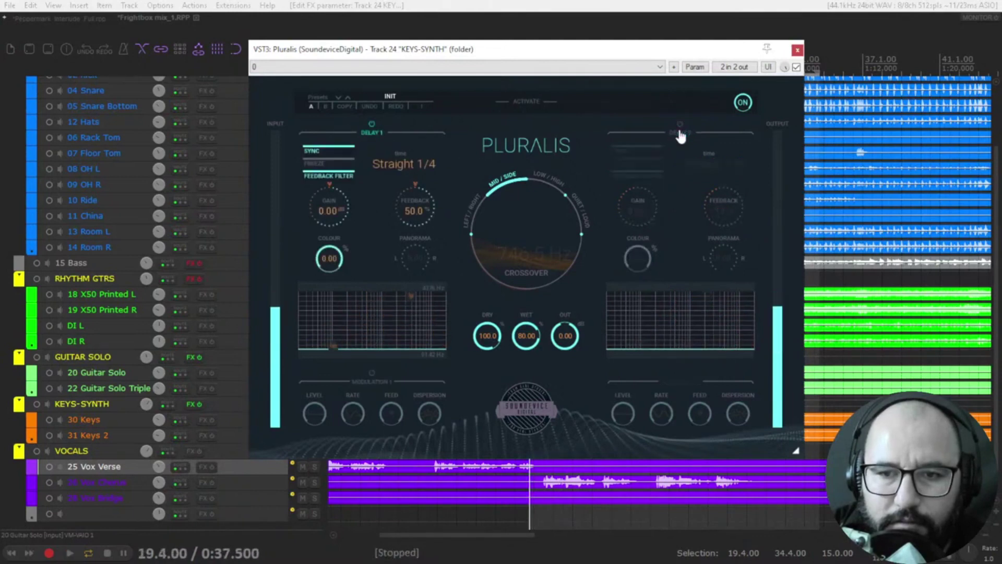
key(space)
key(space)
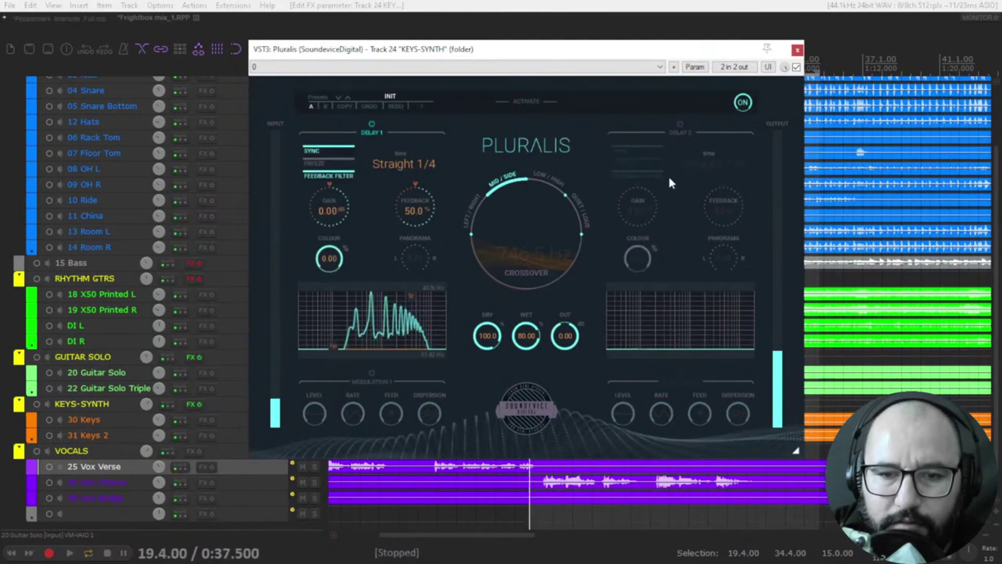
key(space)
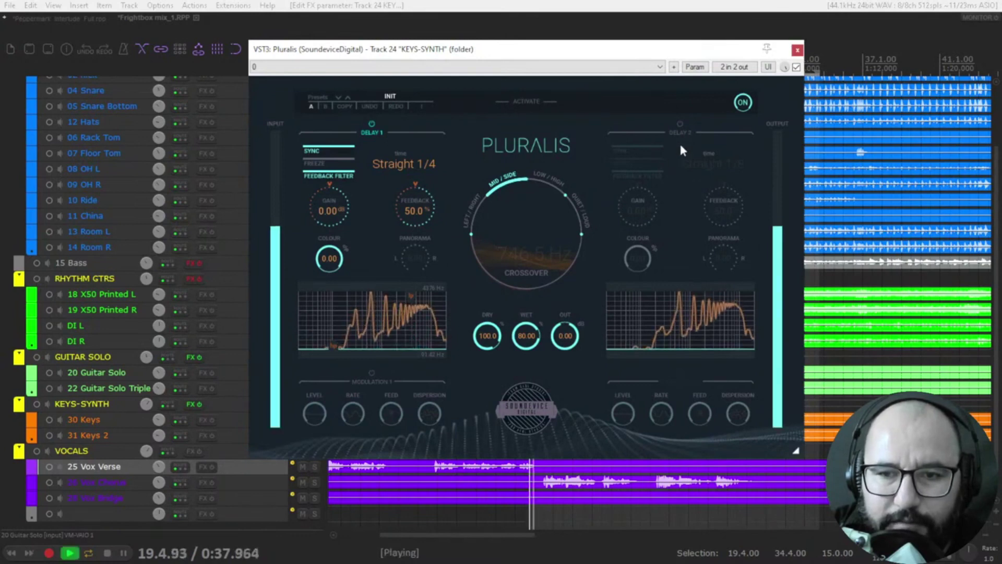
Step: Re-enable Delay 2 and set its delay time to Triplet 1/2
click(680, 125)
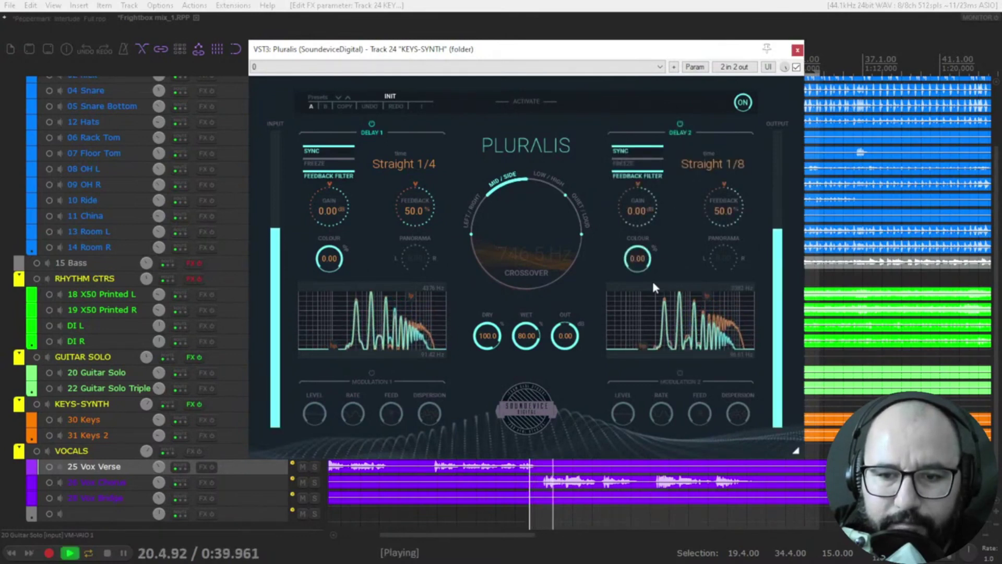
key(space)
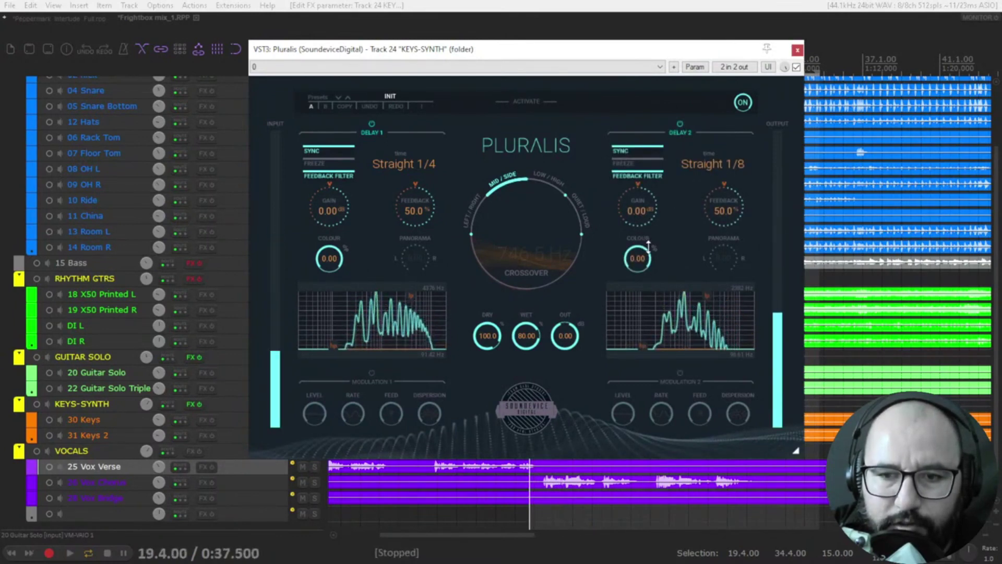
click(727, 162)
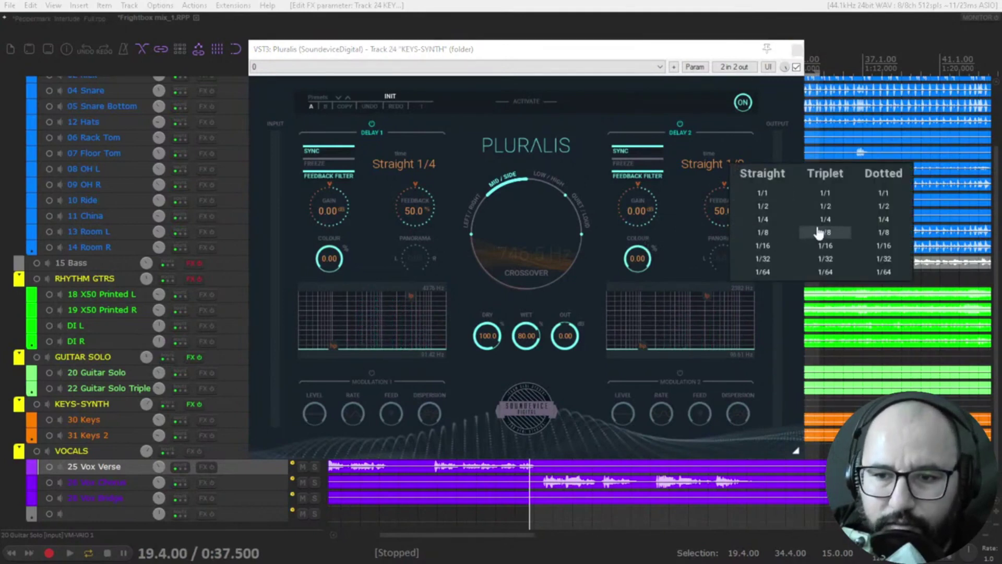
click(827, 209)
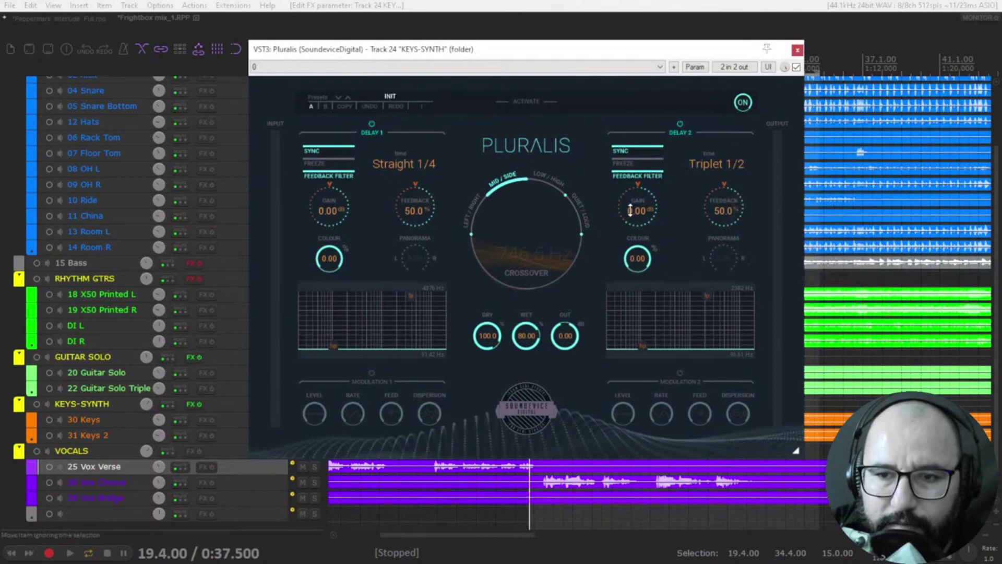
Step: Play the passage twice to hear the Triplet 1/2 delay time
key(space)
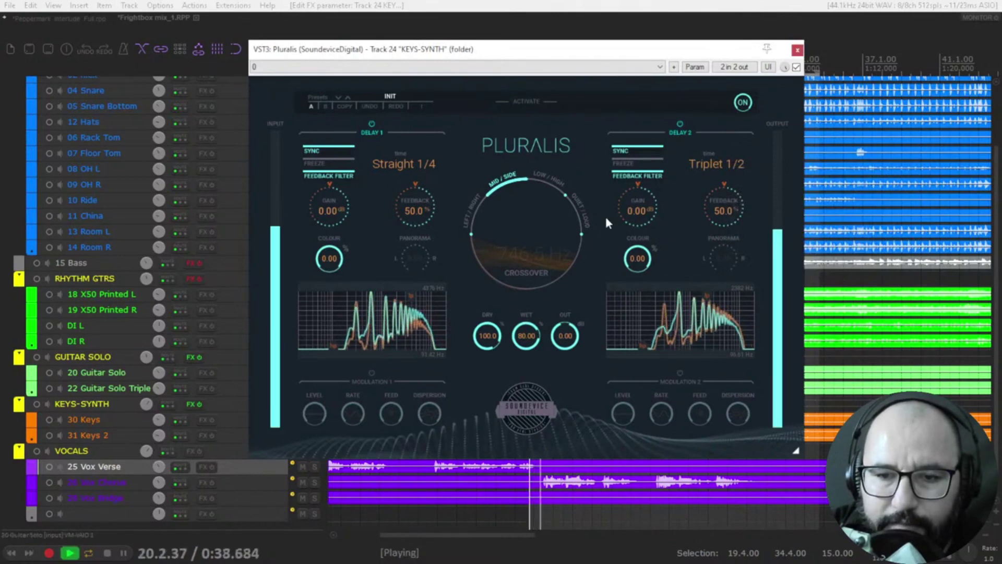
key(space)
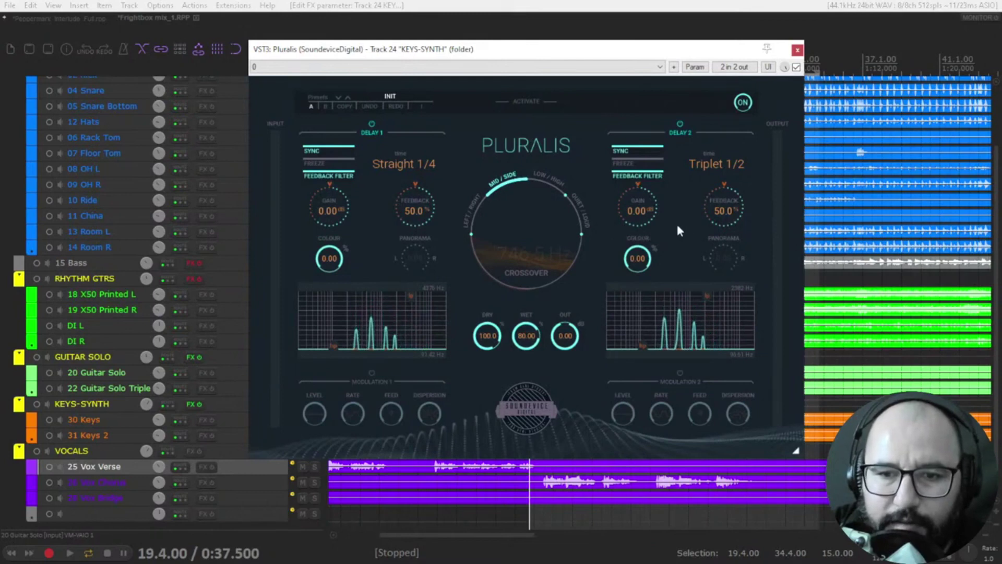
key(space)
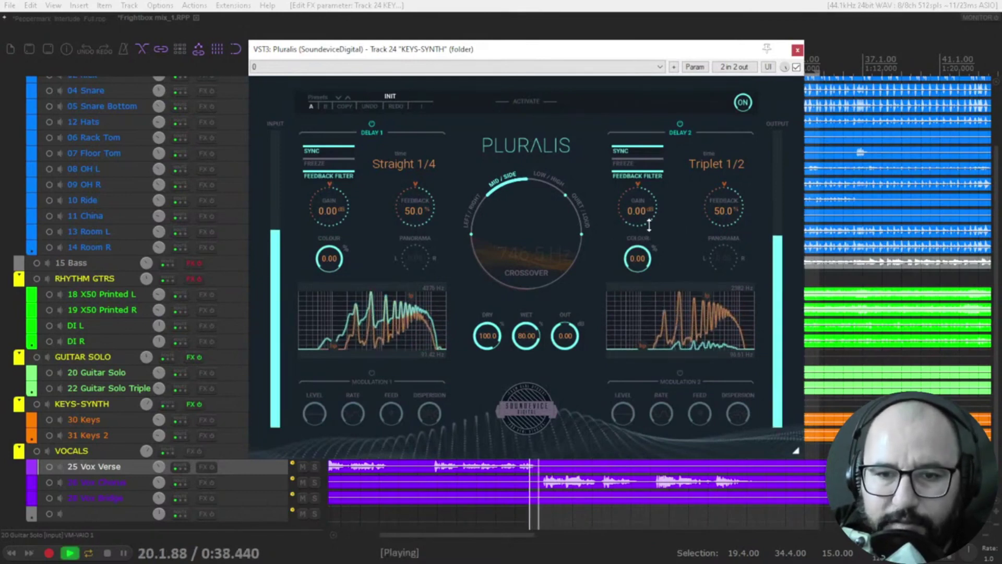
key(space)
key(space)
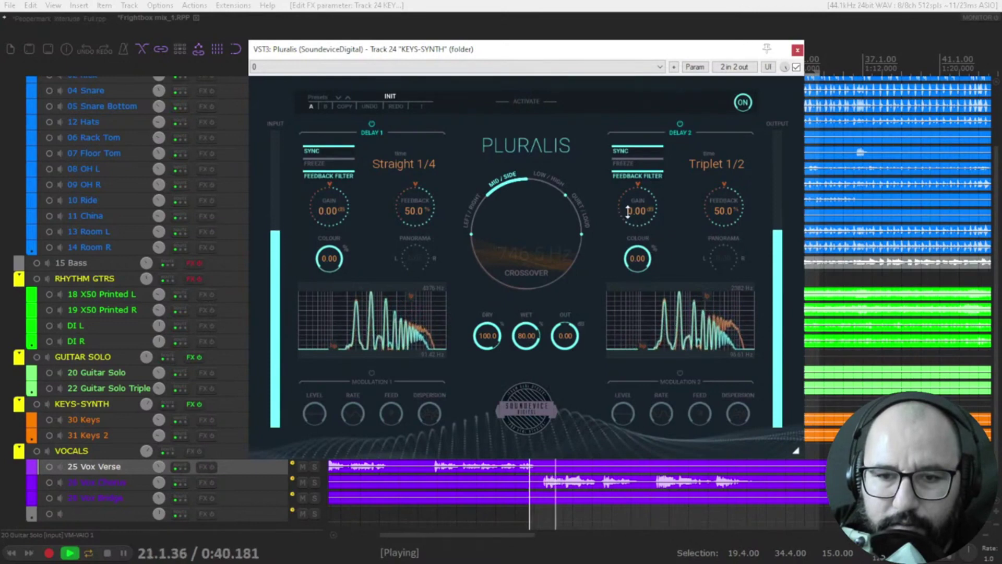
Step: Raise Delay 2 feedback to 61.6% and colour to 50.80, and Delay 1 colour to 40.40
drag(724, 210, 724, 199)
drag(637, 259, 637, 246)
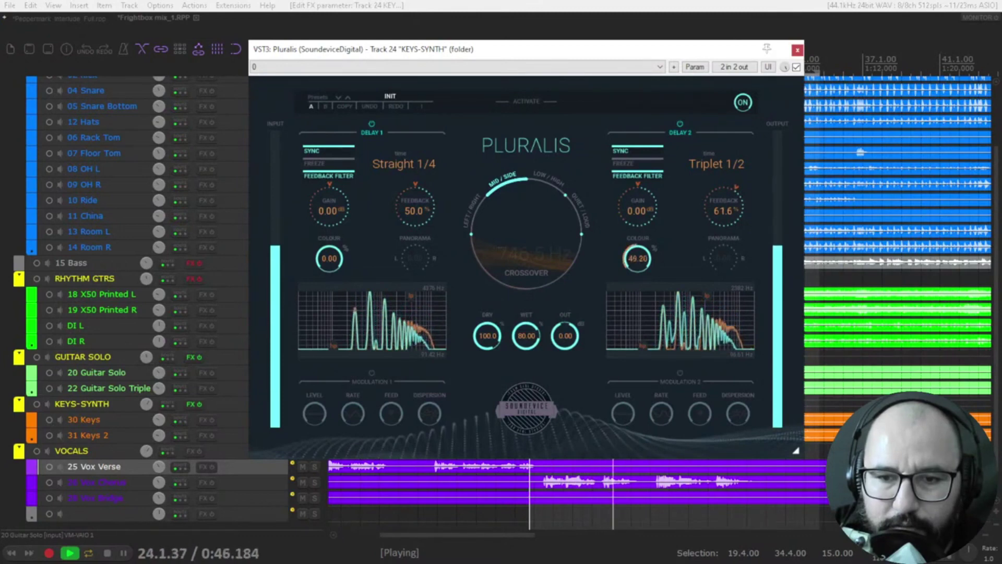
key(space)
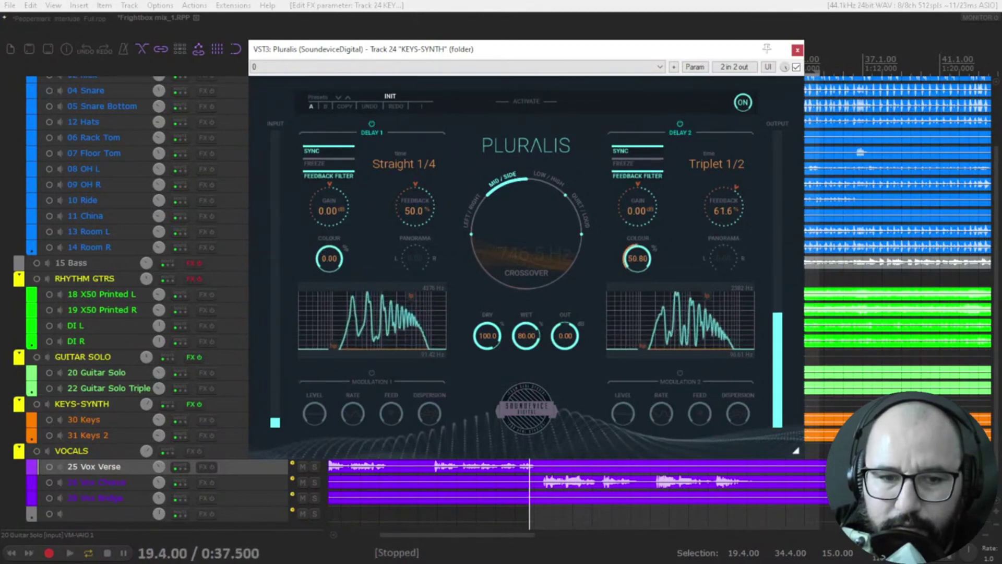
drag(329, 259, 329, 245)
key(space)
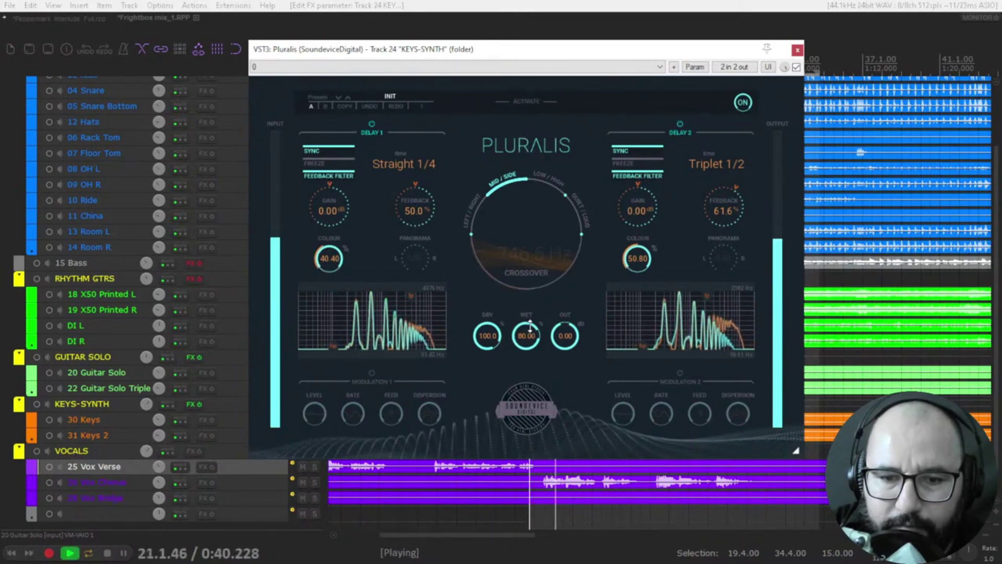
key(space)
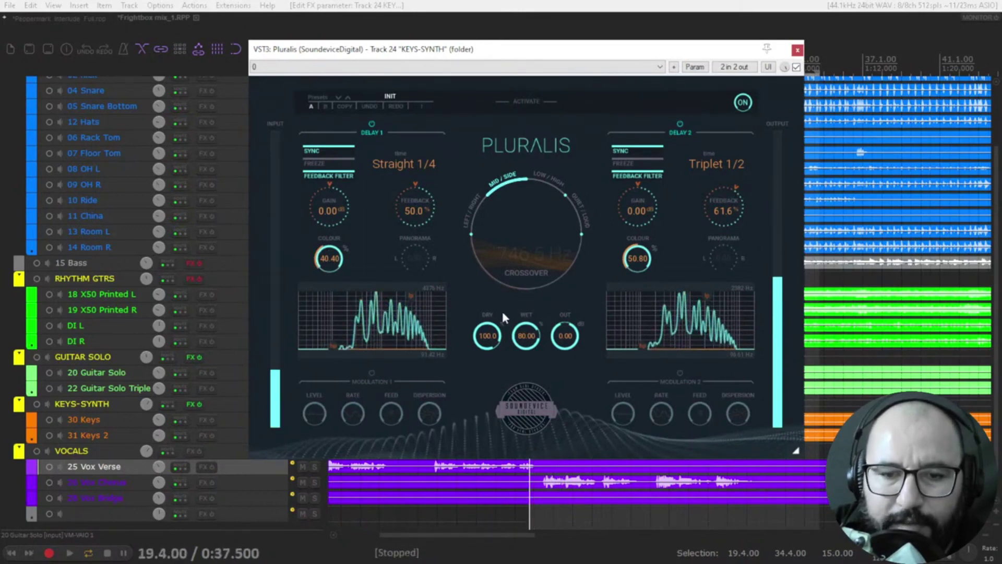
Step: Set both the dry and wet levels to 97.20 while playing
key(space)
drag(526, 336, 534, 360)
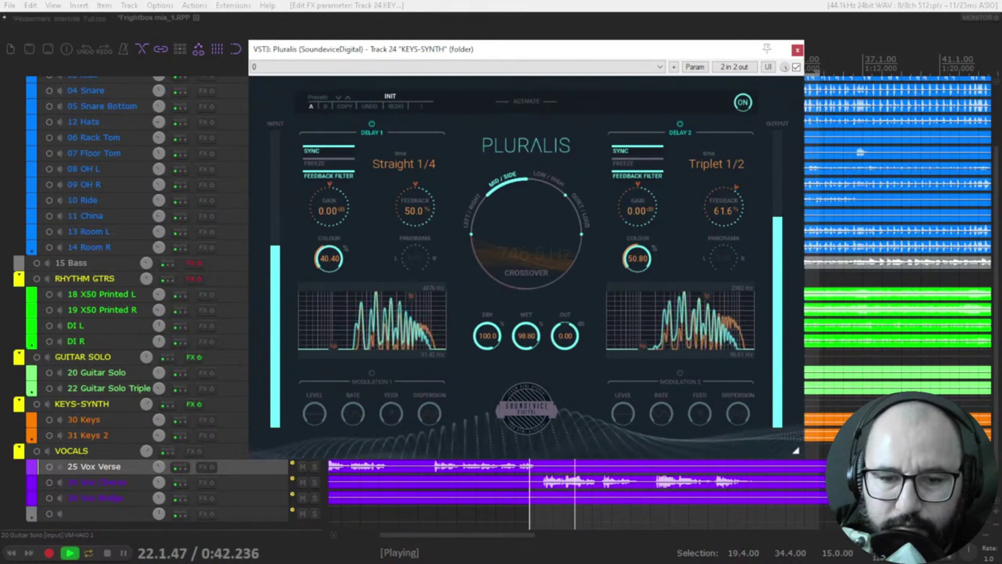
drag(487, 336, 494, 336)
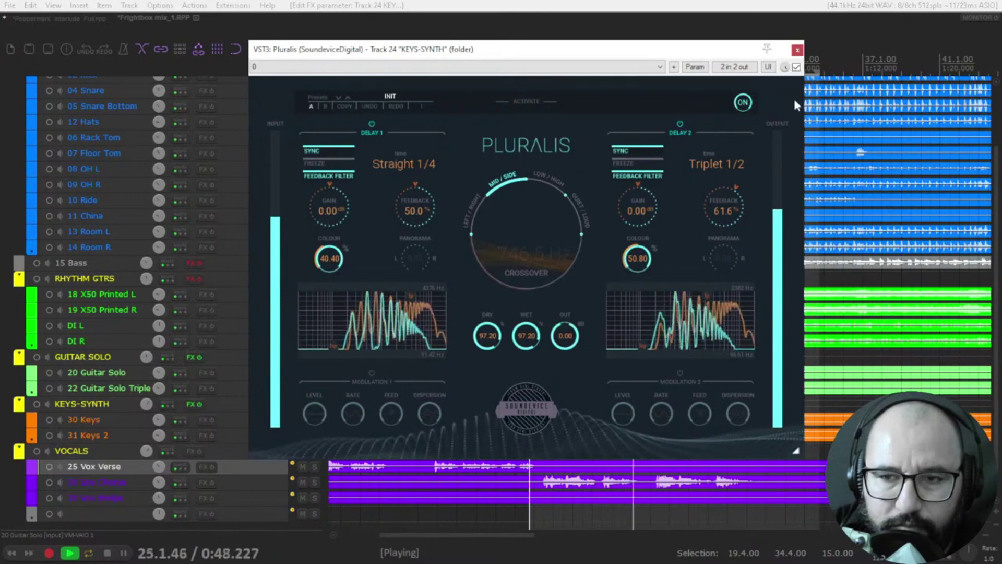
key(space)
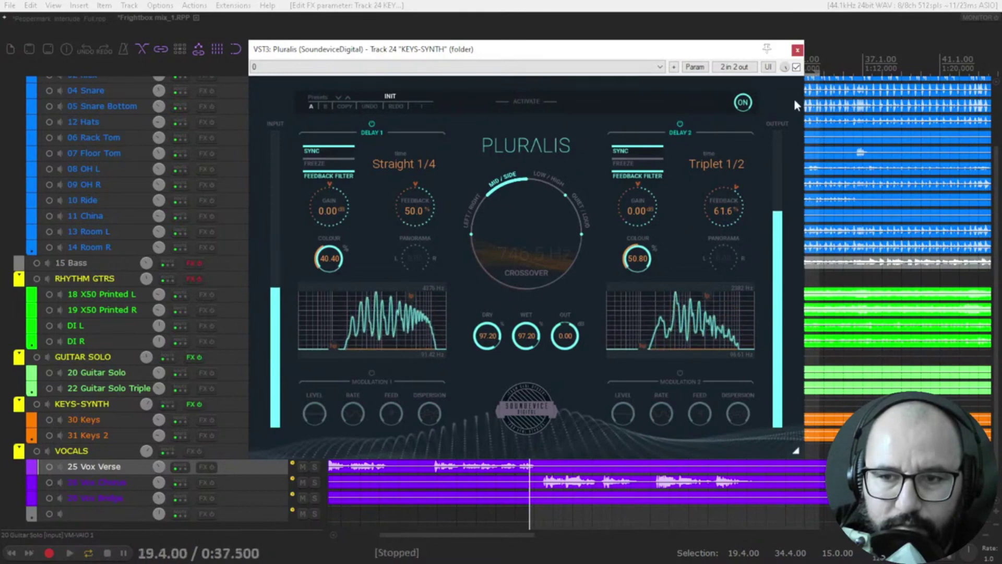
Step: Switch to the LOW/HIGH split at 1664 Hz and audition the first delay alone
click(559, 184)
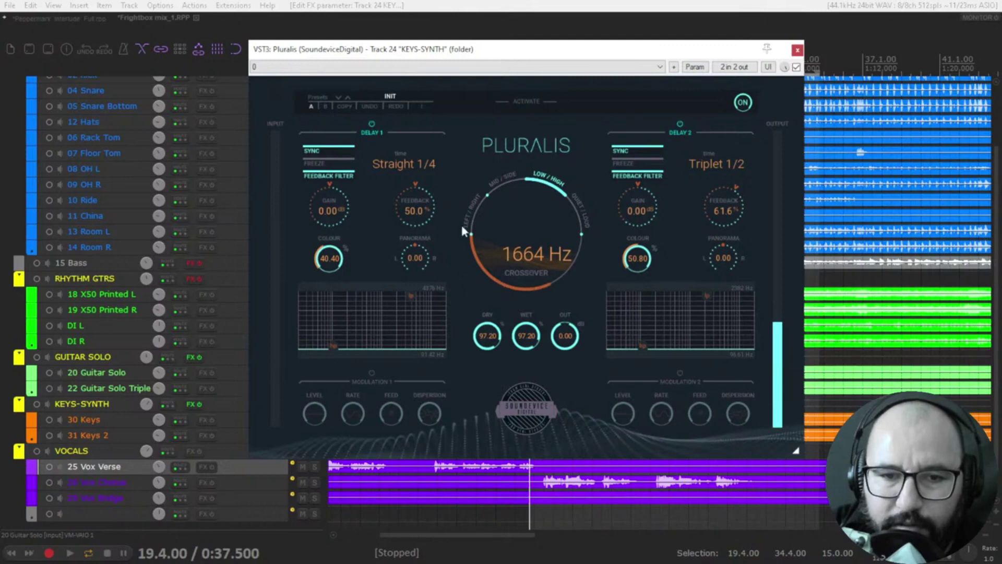
click(681, 124)
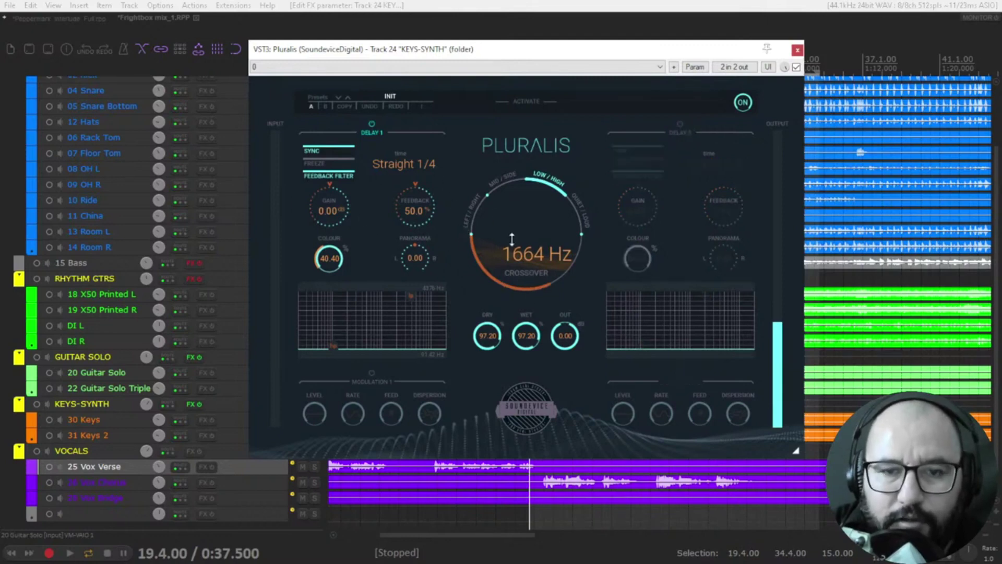
key(space)
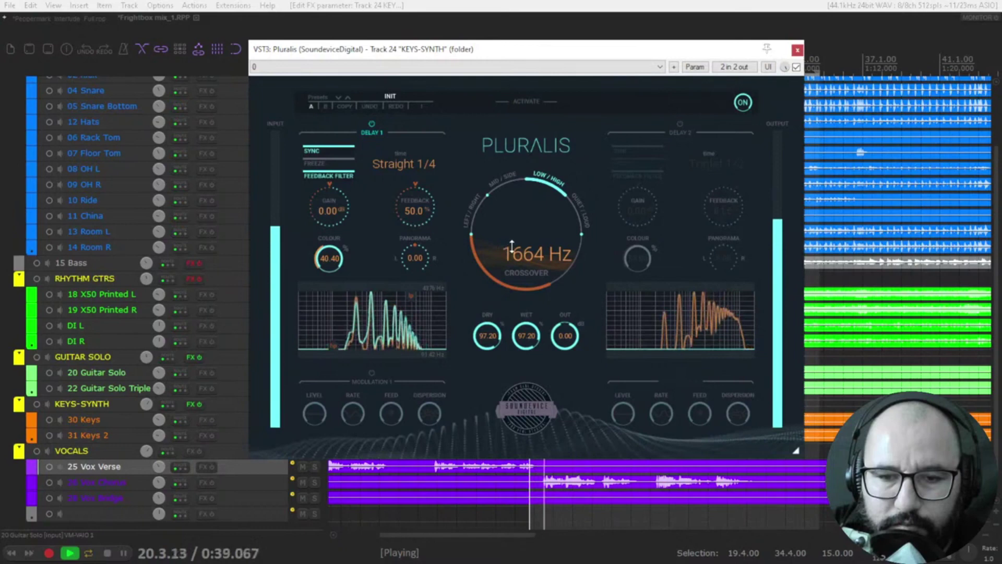
key(space)
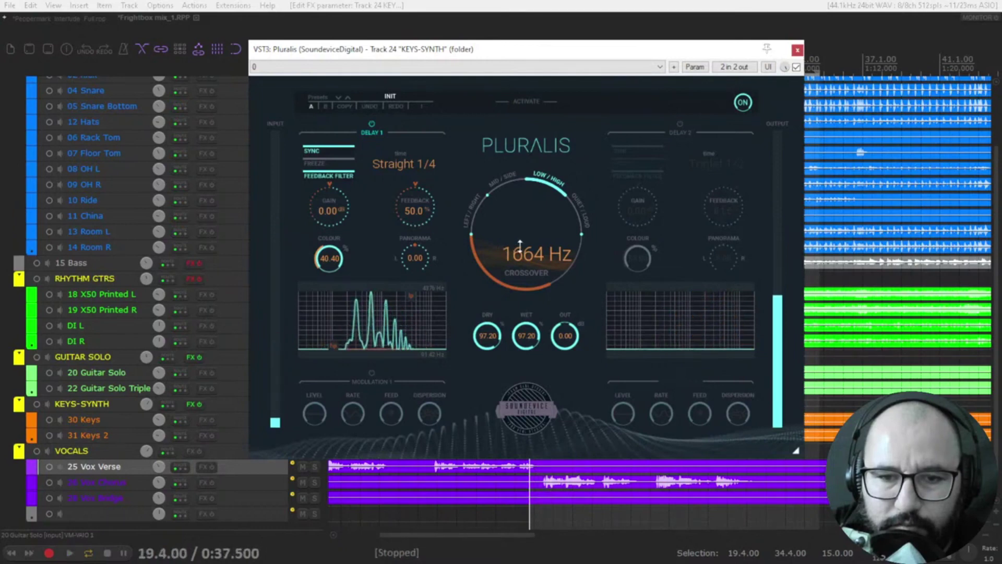
key(space)
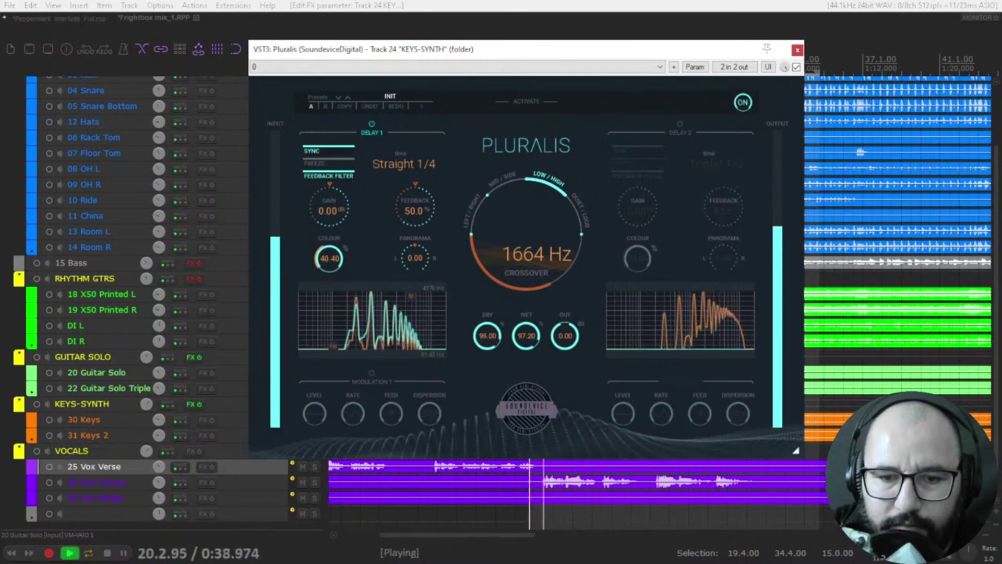
key(space)
Step: Lower dry to 93.60, audition Delay 2 alone, then re-enable Delay 1 and stop
drag(492, 331, 492, 336)
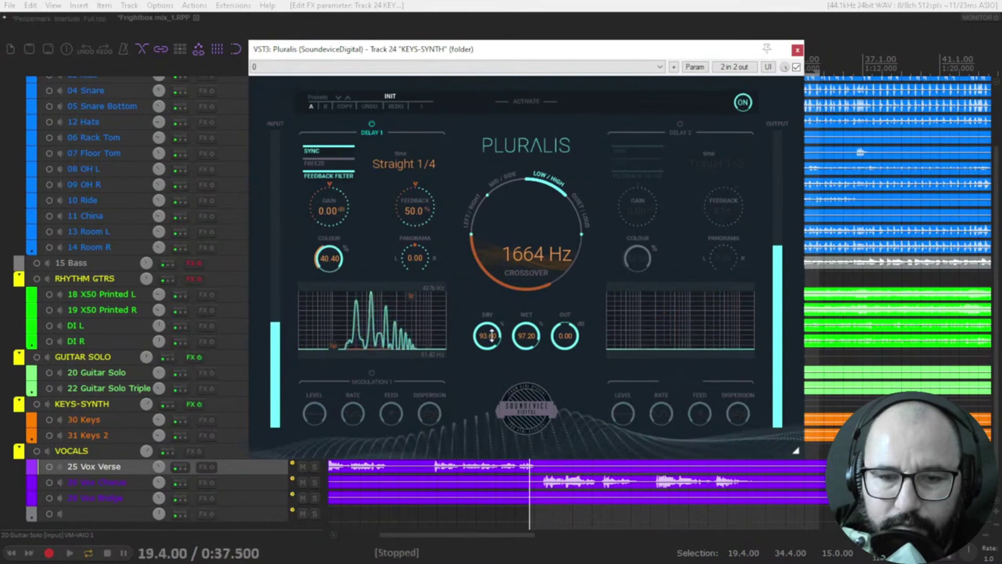
click(678, 134)
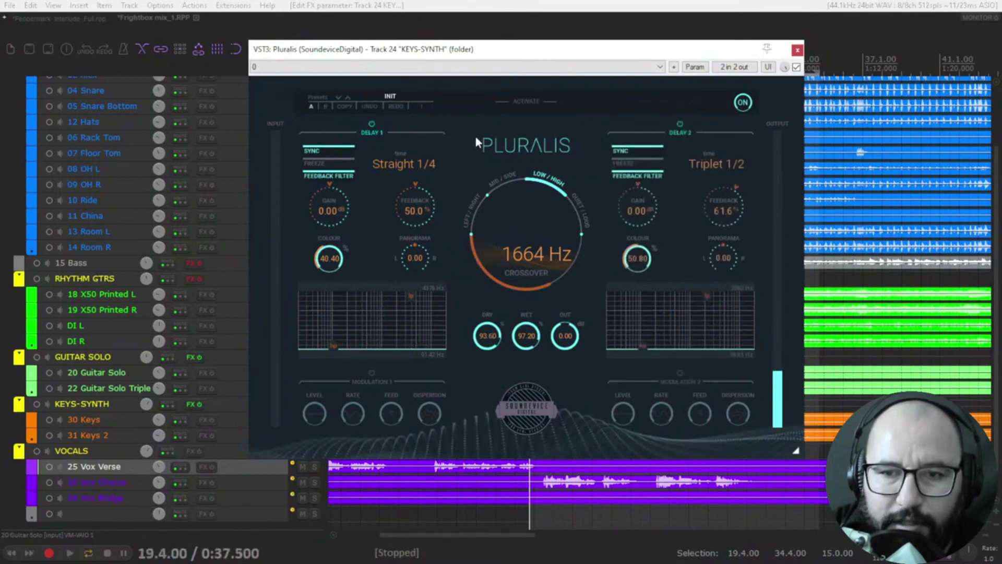
click(374, 132)
key(space)
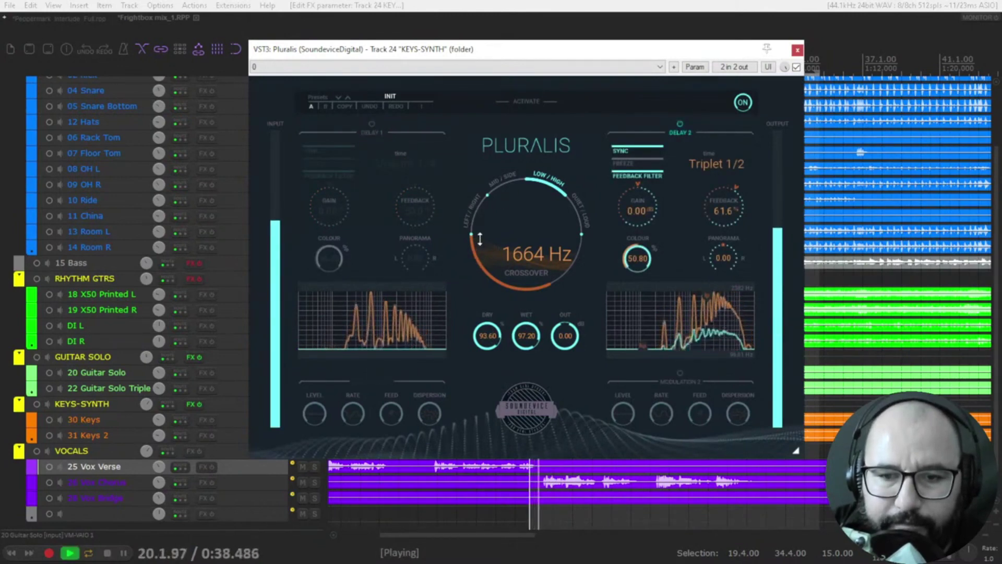
key(space)
key(space)
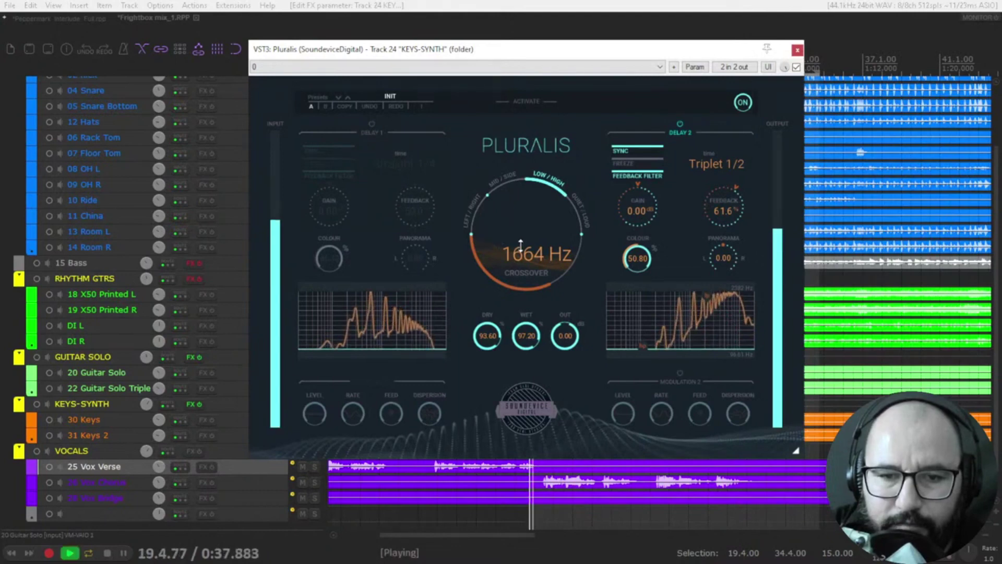
key(space)
click(379, 133)
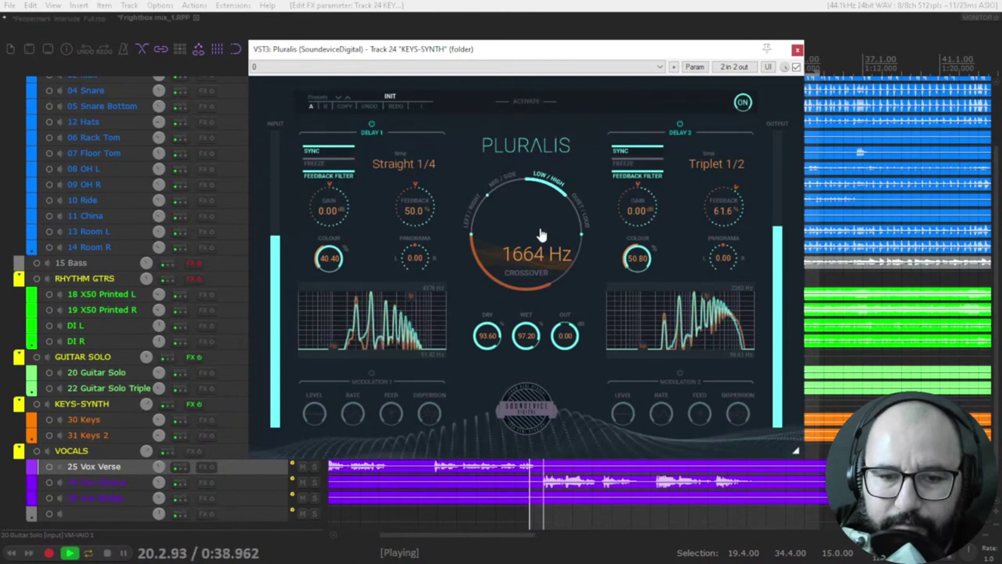
key(space)
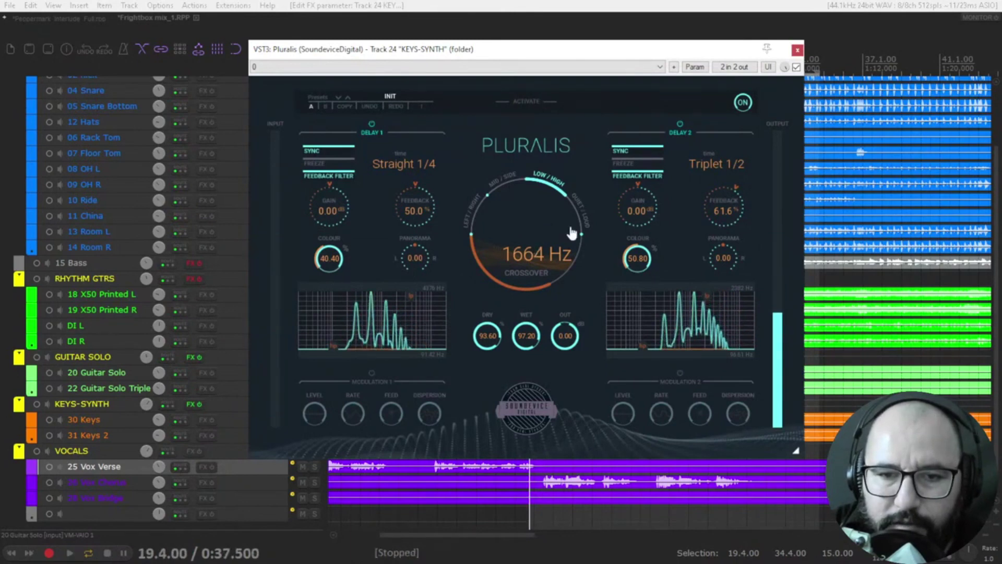
Step: Switch to the QUIET/LOUD split at -7.75 dB and audition Delay 1 with Delay 2 off
click(583, 215)
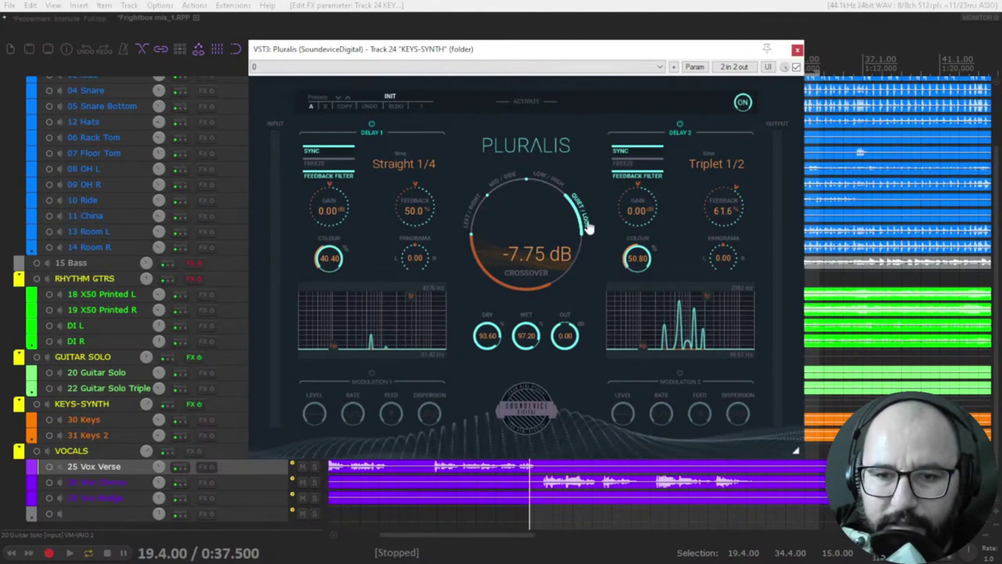
click(680, 124)
key(space)
key(space)
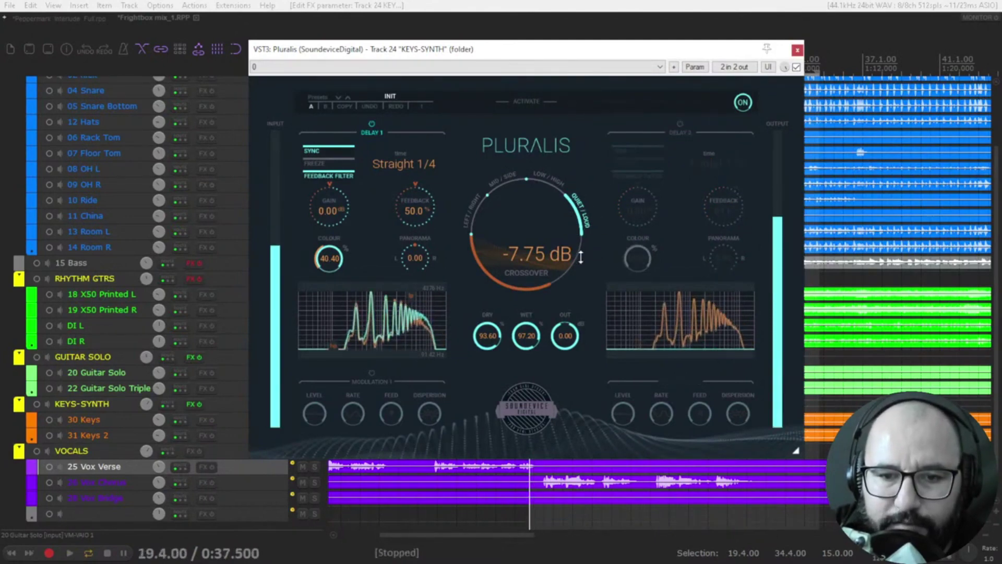
key(space)
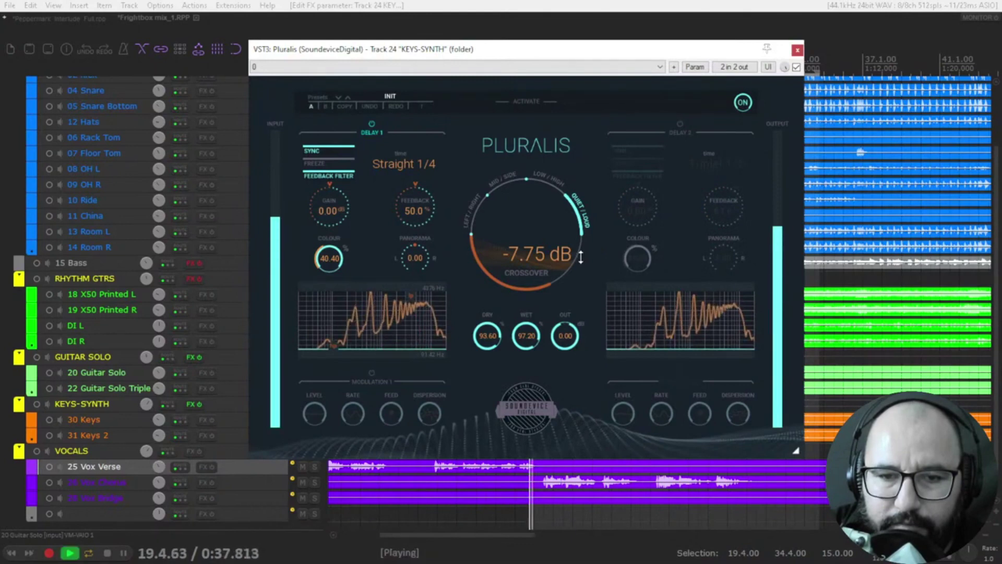
key(space)
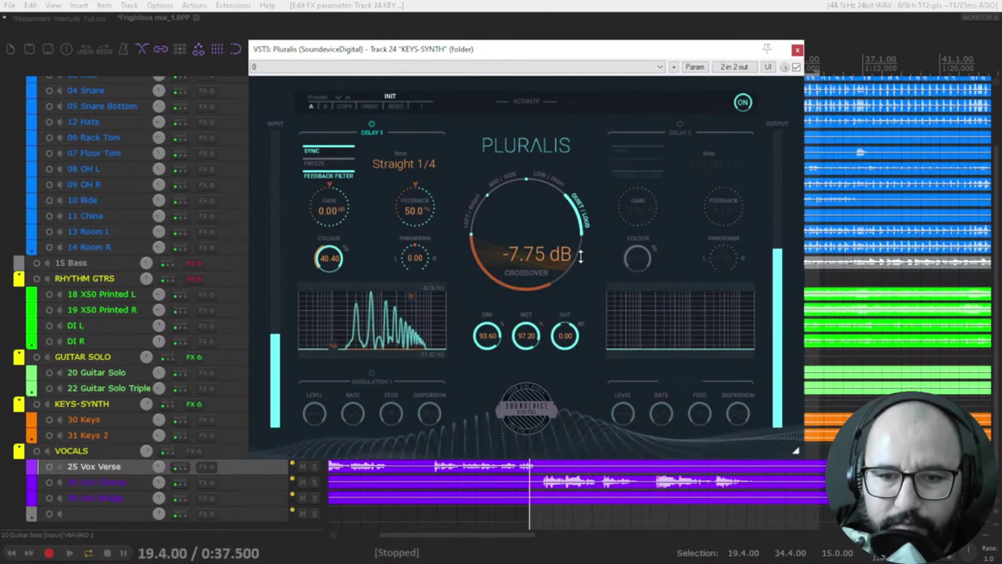
Step: Audition Delay 2 alone with Delay 1 off, then re-enable Delay 1 for both together
click(679, 125)
click(371, 125)
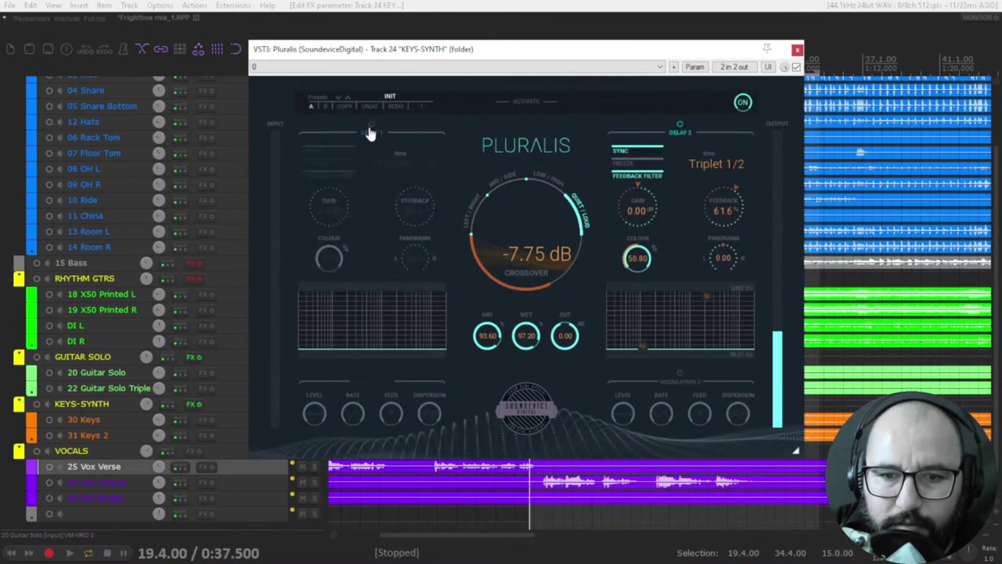
key(space)
key(space)
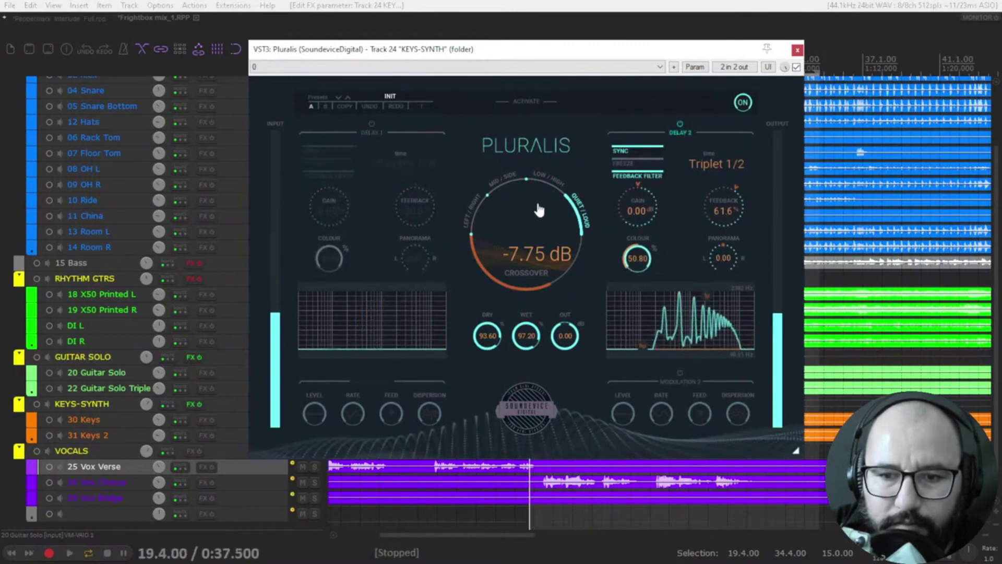
key(space)
key(space)
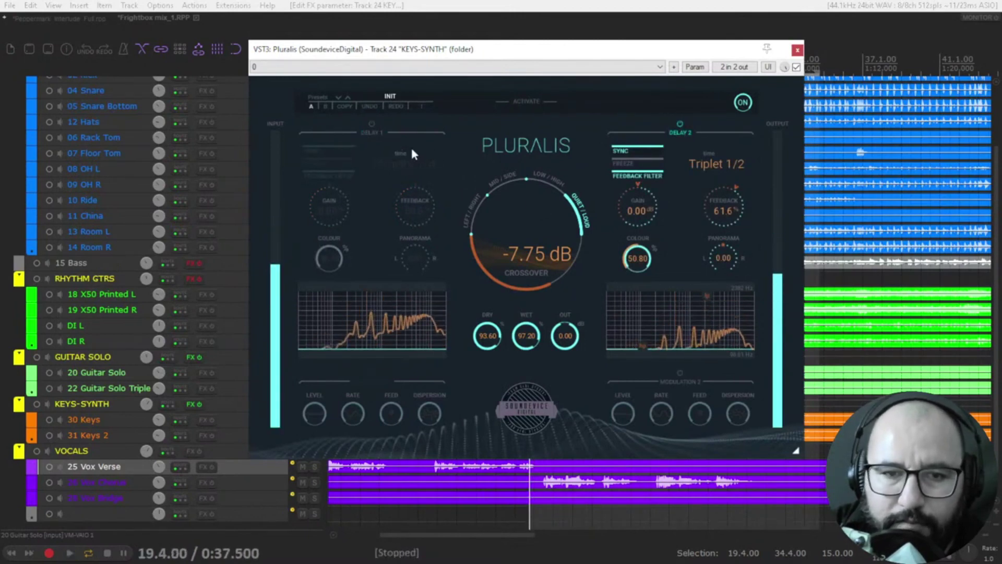
key(space)
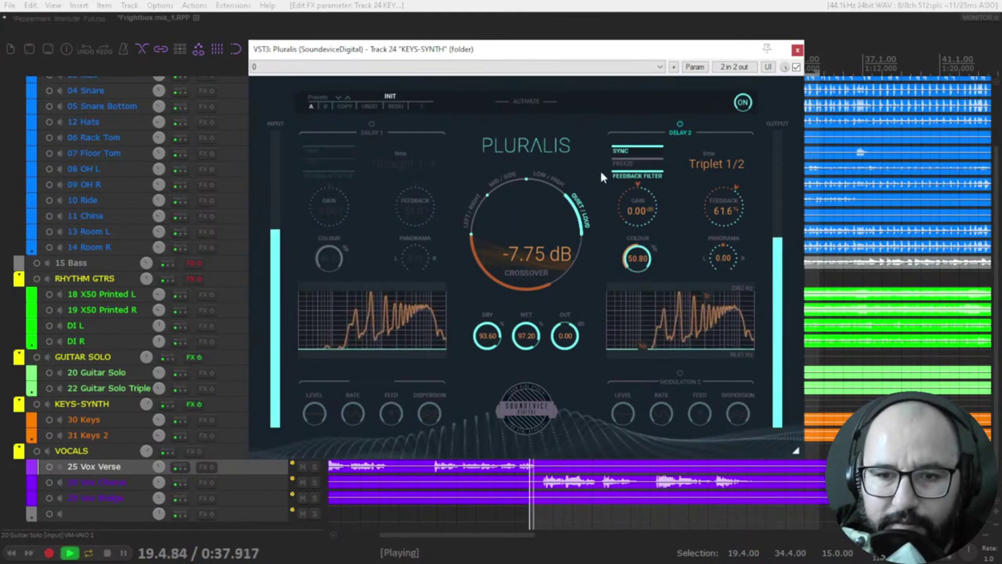
key(space)
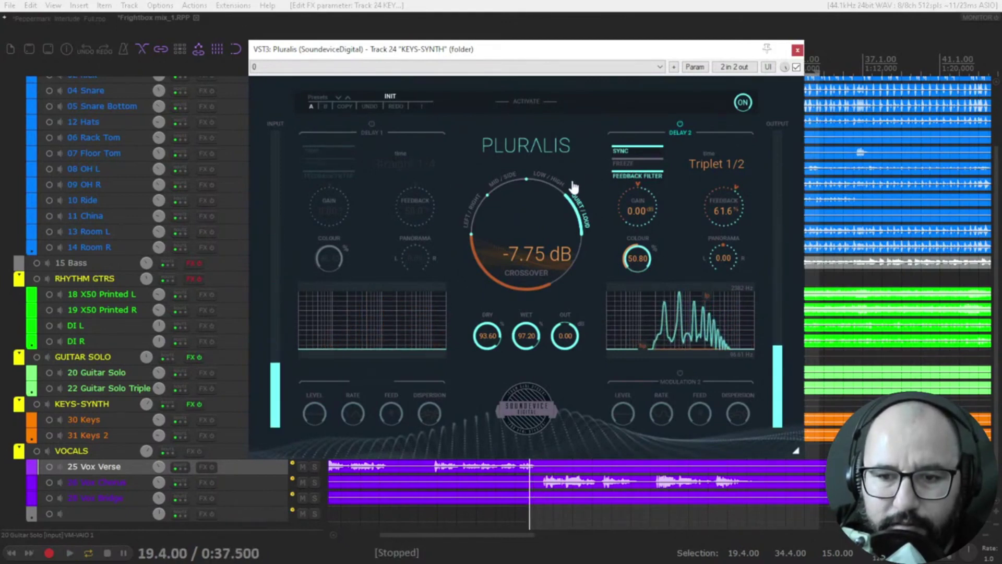
key(space)
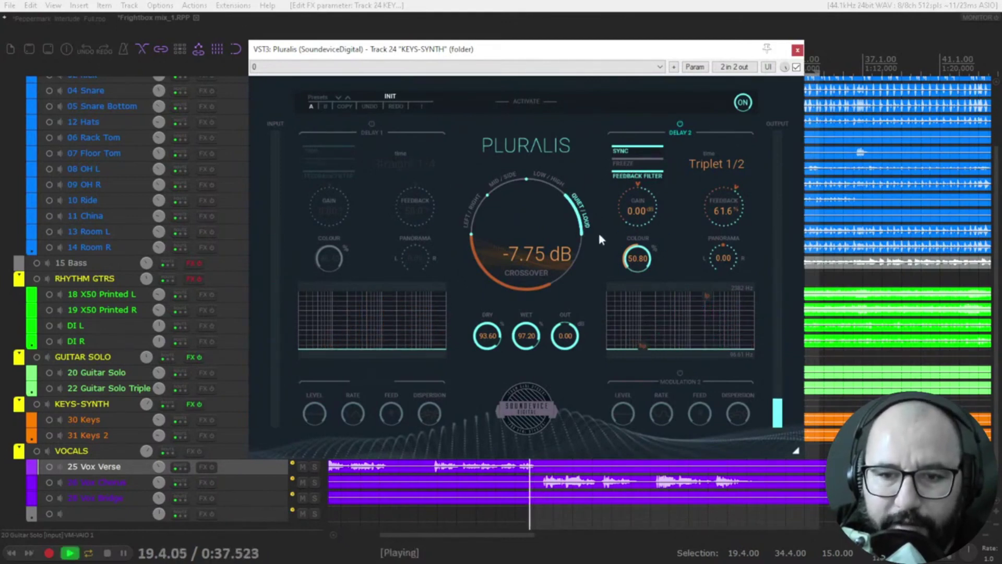
click(372, 125)
key(space)
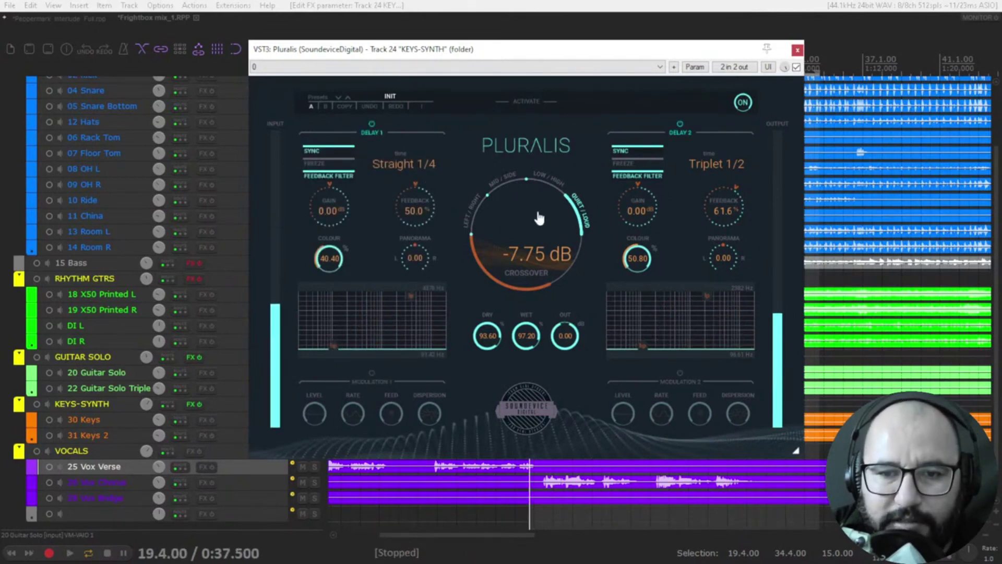
Step: Cycle through MID/SIDE and LOW/HIGH, settle on the LEFT/RIGHT split, and listen
click(499, 188)
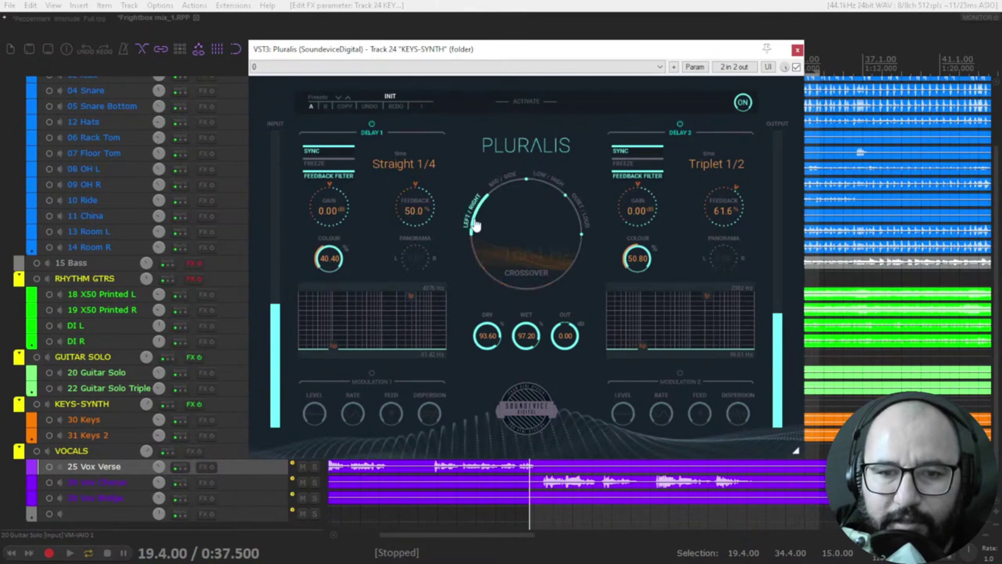
click(545, 183)
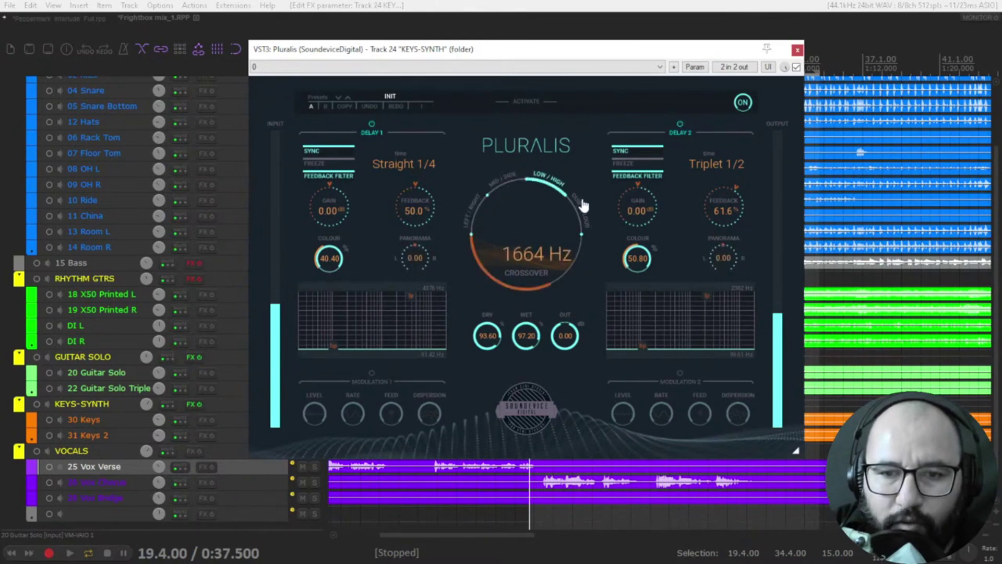
click(484, 202)
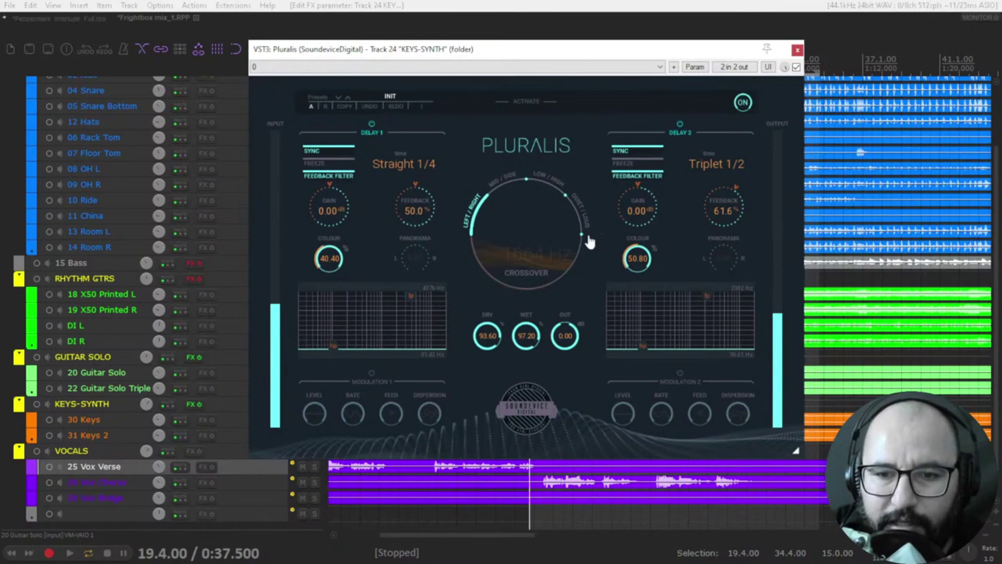
key(space)
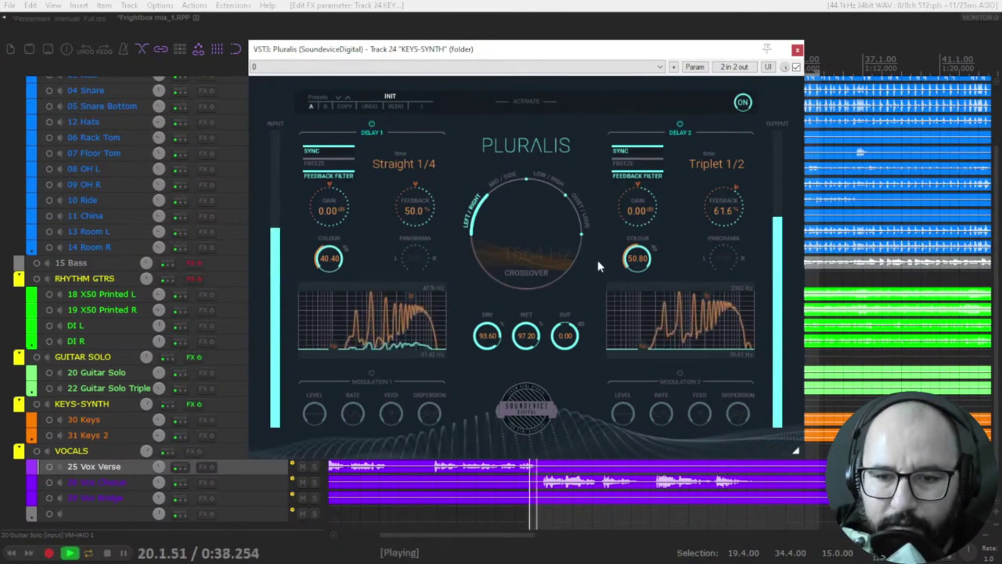
key(space)
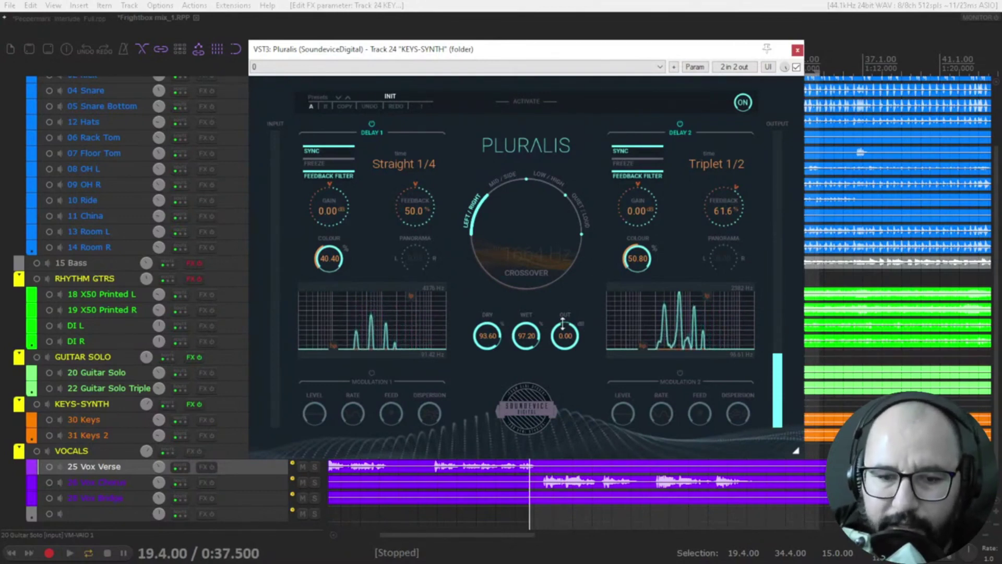
Step: Enable modulation on both delays and raise the wet level to 100, listening to the result
click(372, 373)
click(680, 374)
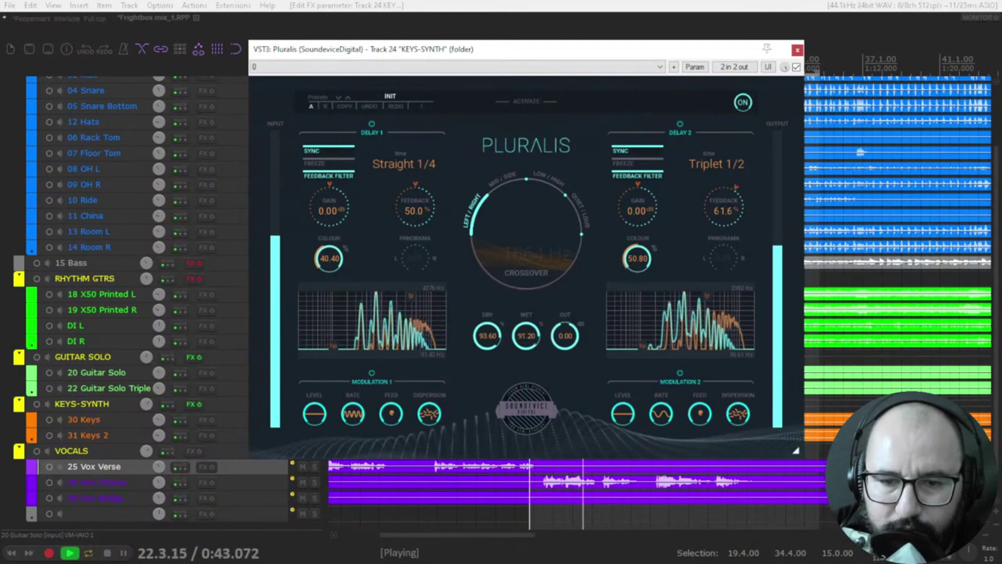
drag(526, 336, 487, 387)
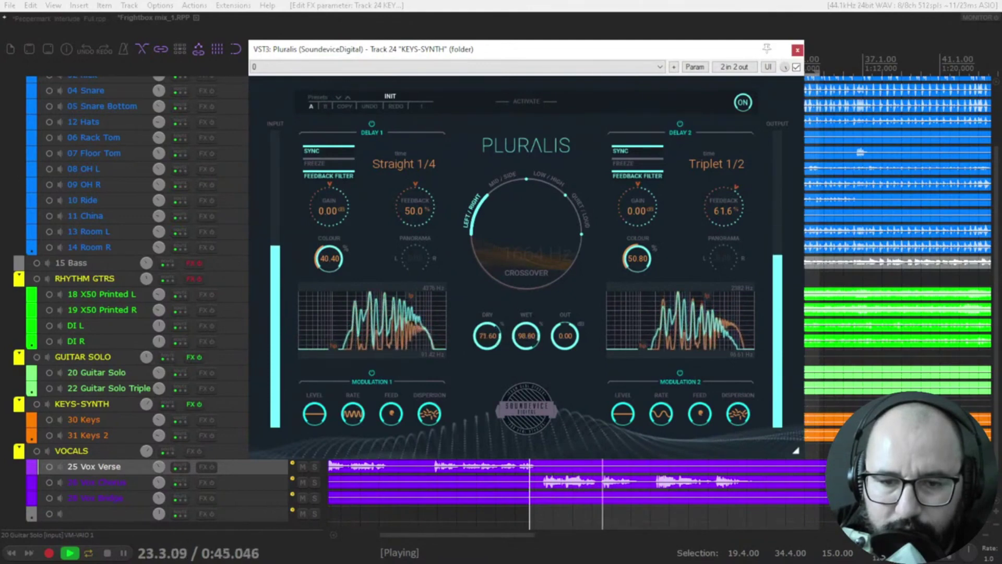
drag(486, 334, 524, 336)
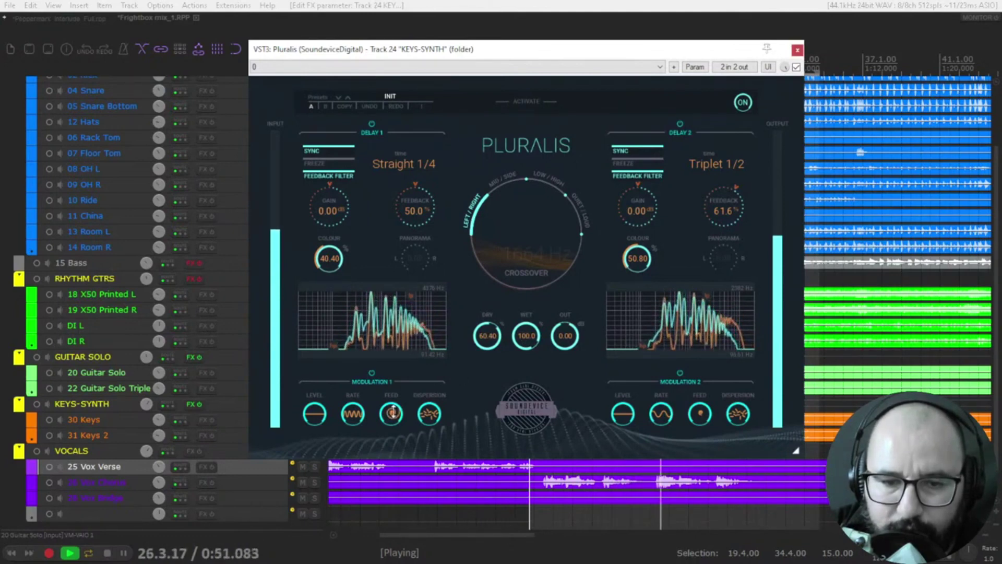
key(space)
key(space)
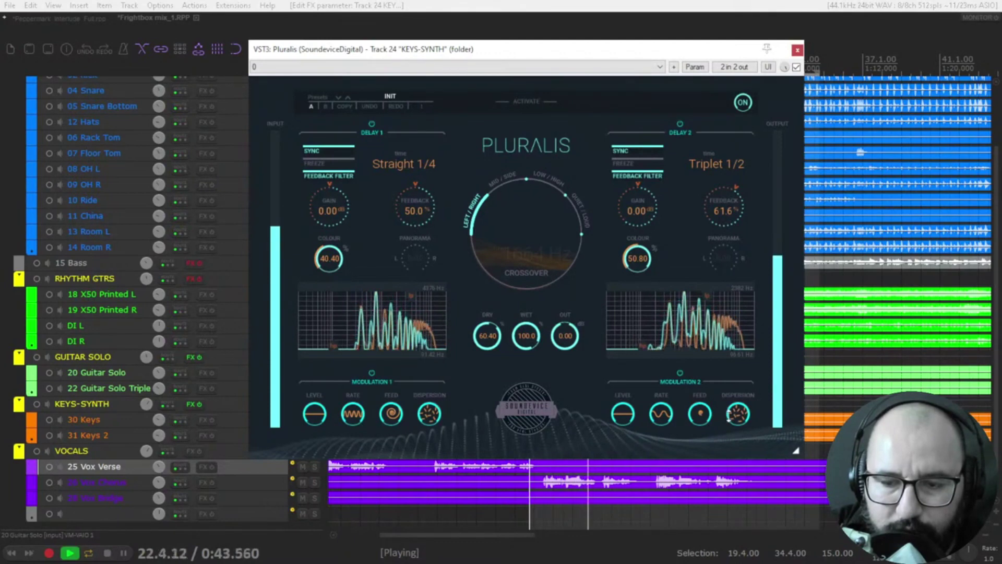
key(space)
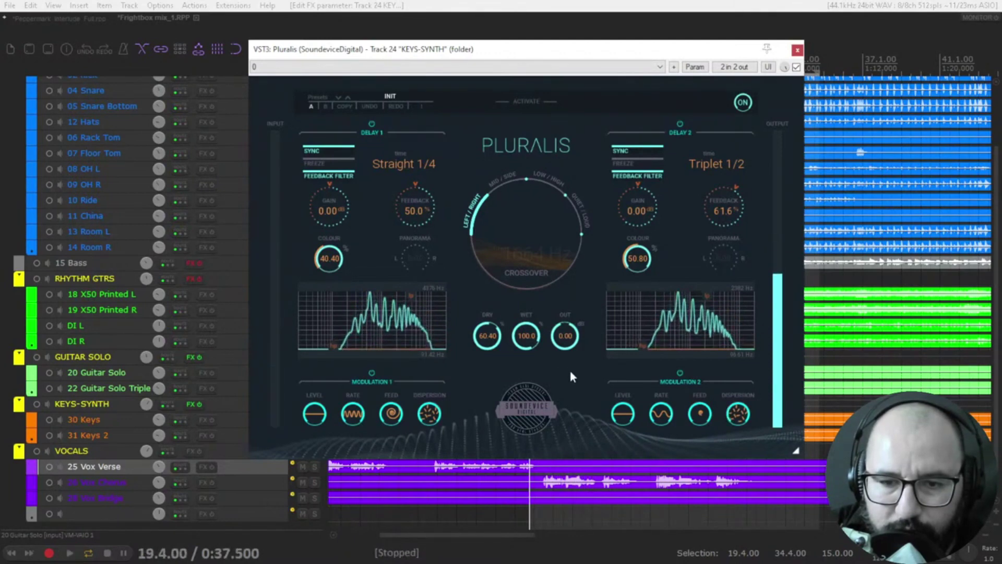
key(space)
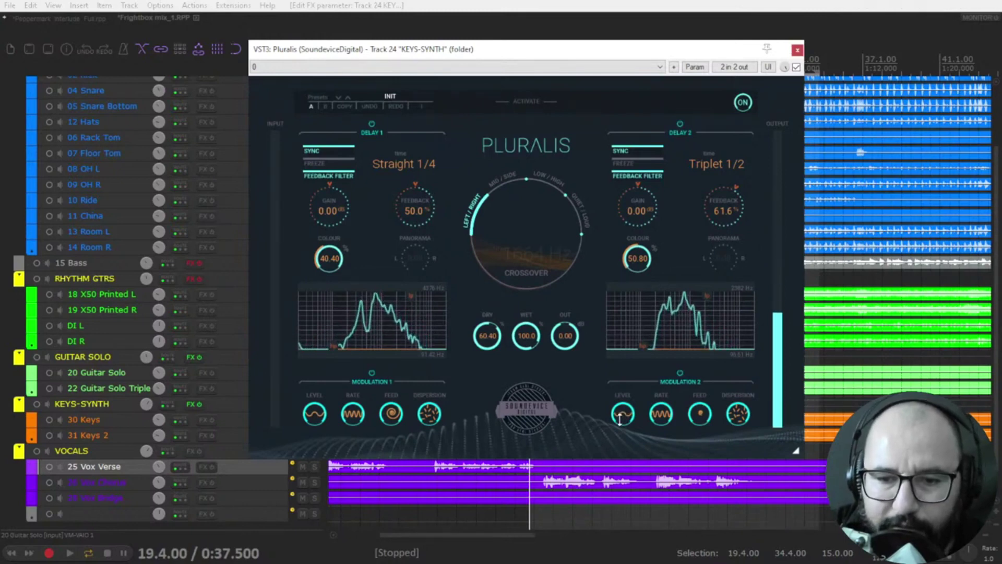
key(space)
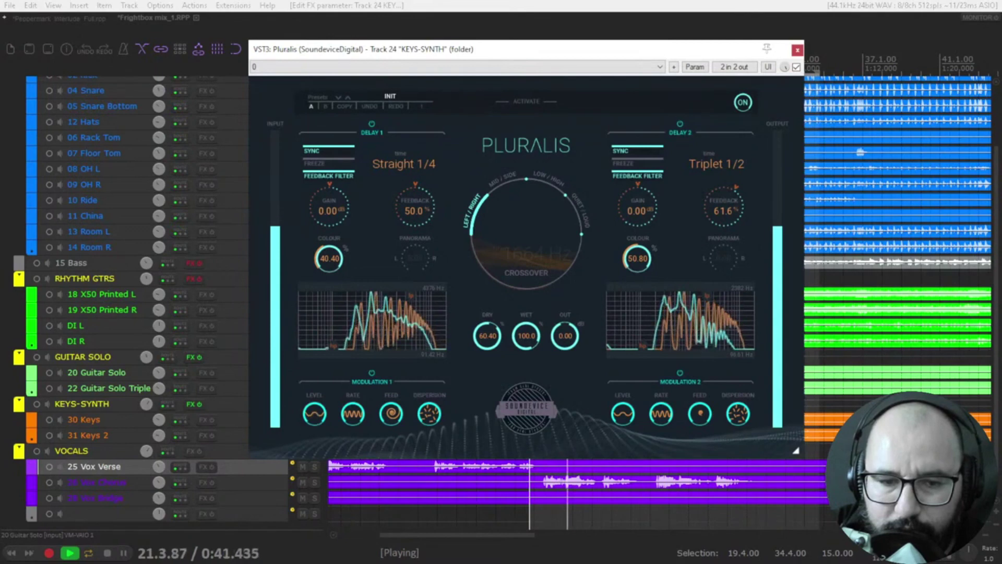
key(space)
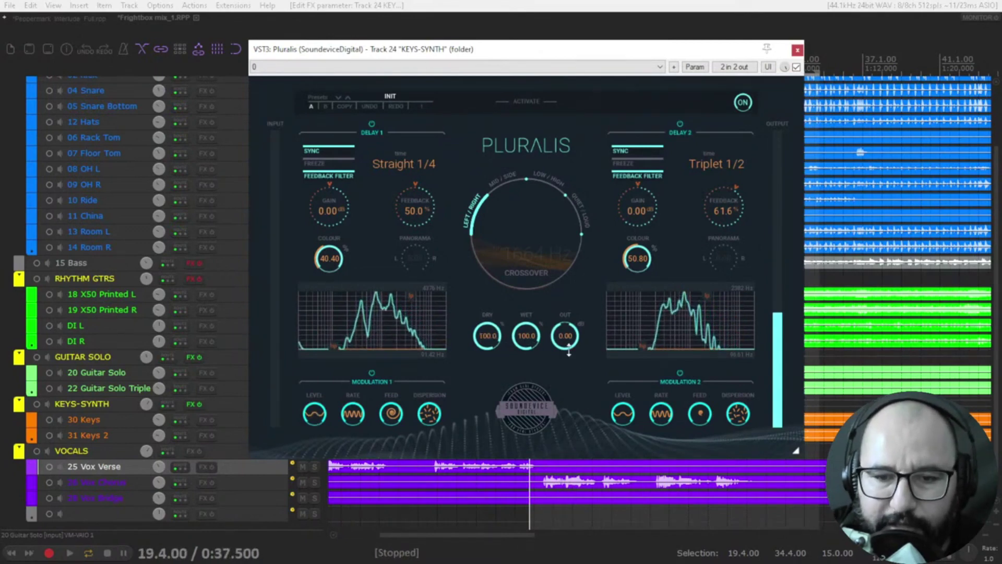
Step: Play the keys with dry at 100 and wet lowered to 79.60
key(space)
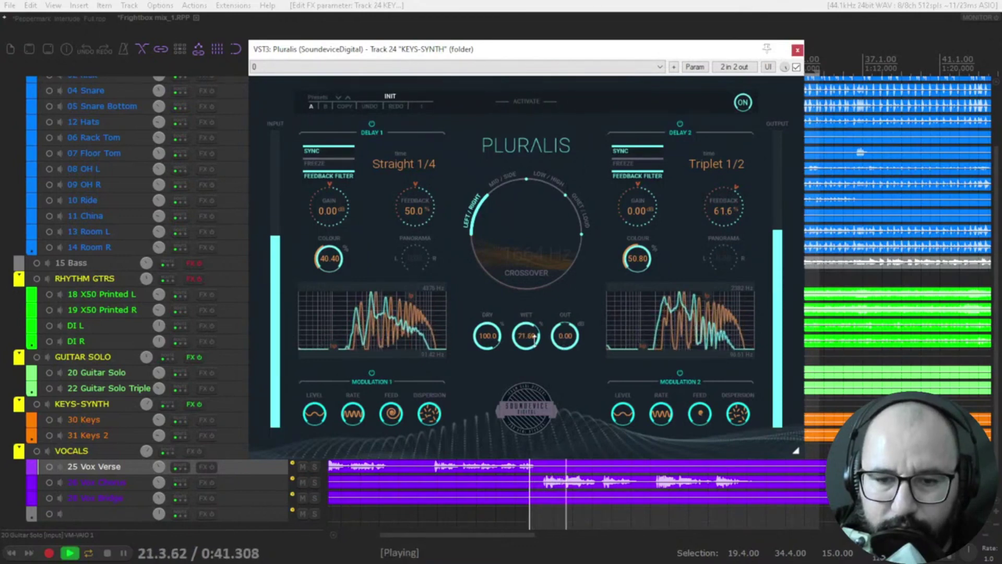
key(space)
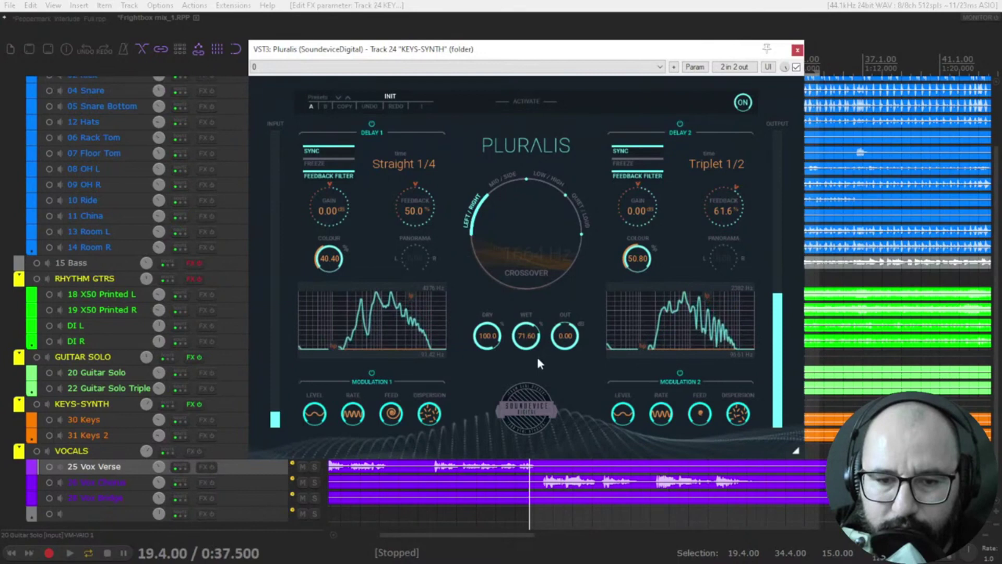
key(space)
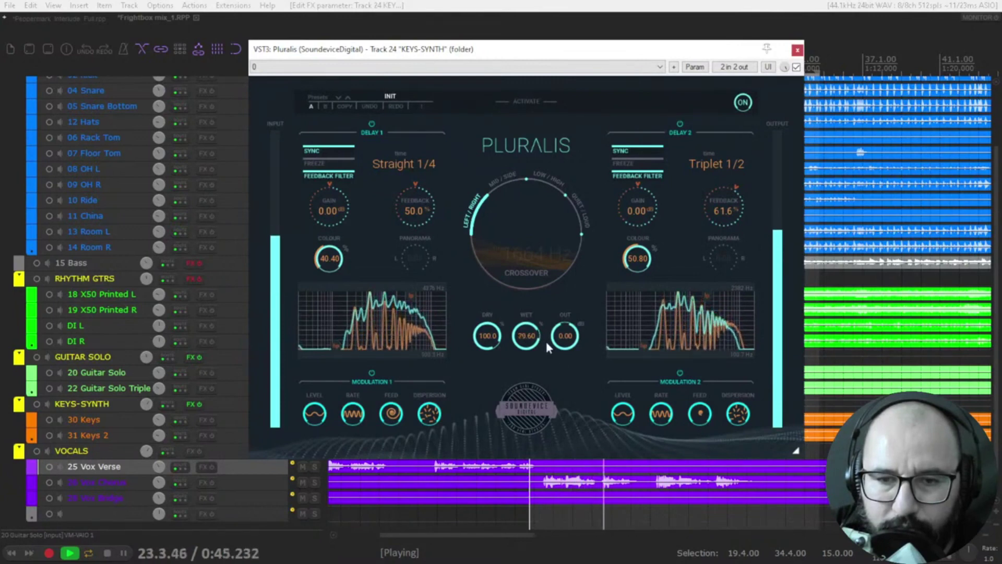
key(space)
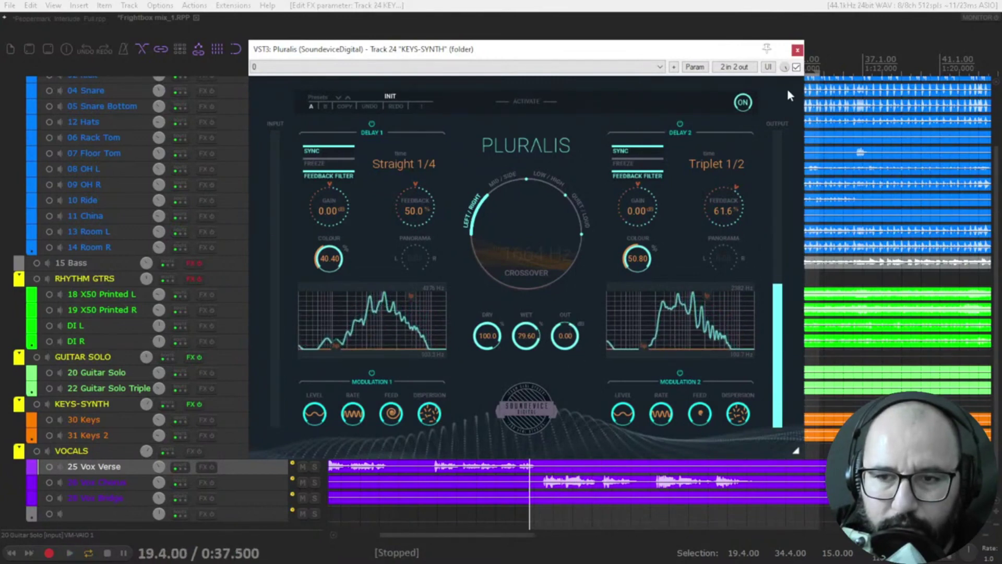
Step: Bypass and close the KEYS-SYNTH Pluralis window, moving the play position to bar 77
click(796, 68)
click(798, 50)
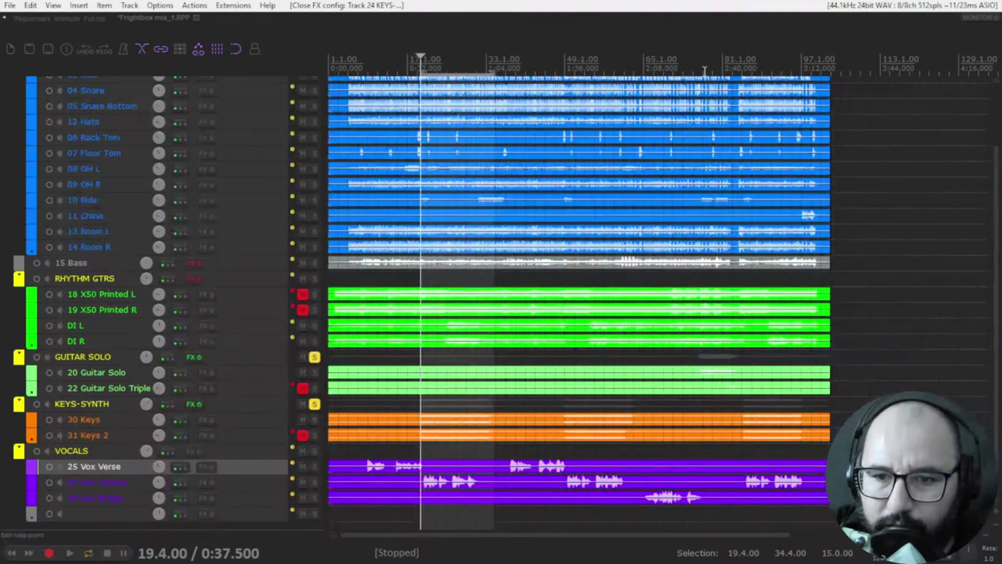
click(705, 71)
Step: Select the 76.1.00 to 85.1.00 range and play the guitar solo section
scroll(707, 79, up, 3)
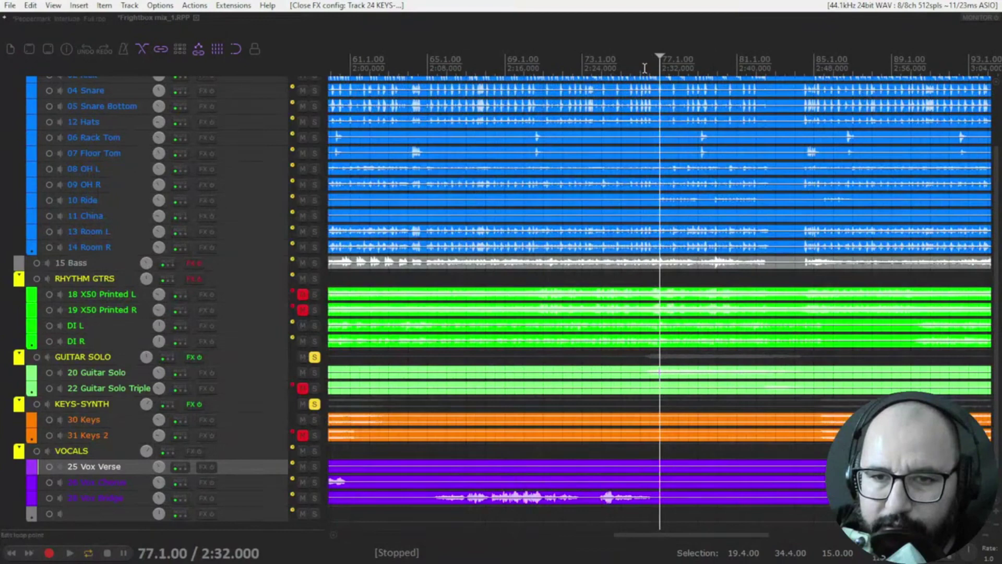
drag(646, 68, 805, 76)
drag(650, 76, 643, 78)
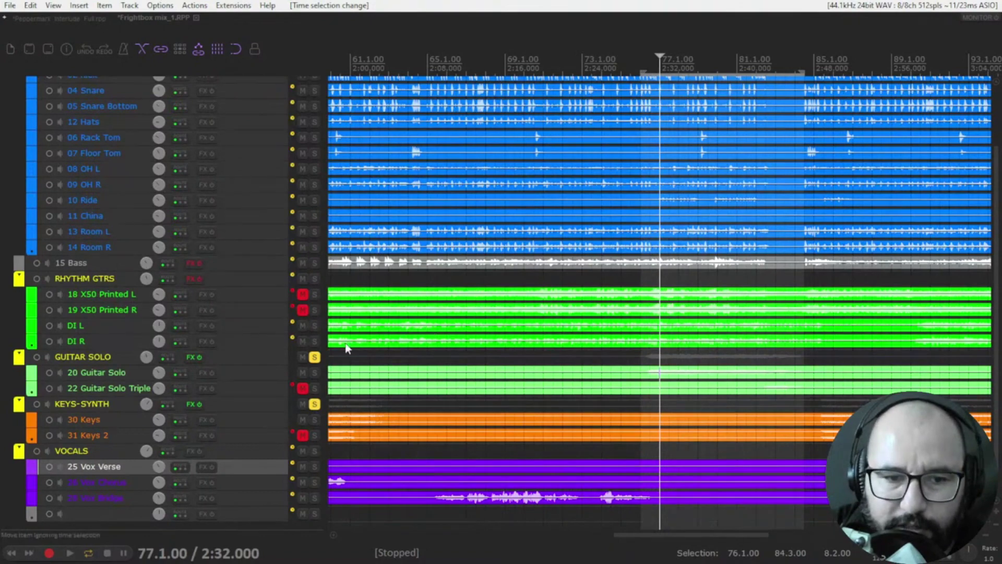
key(space)
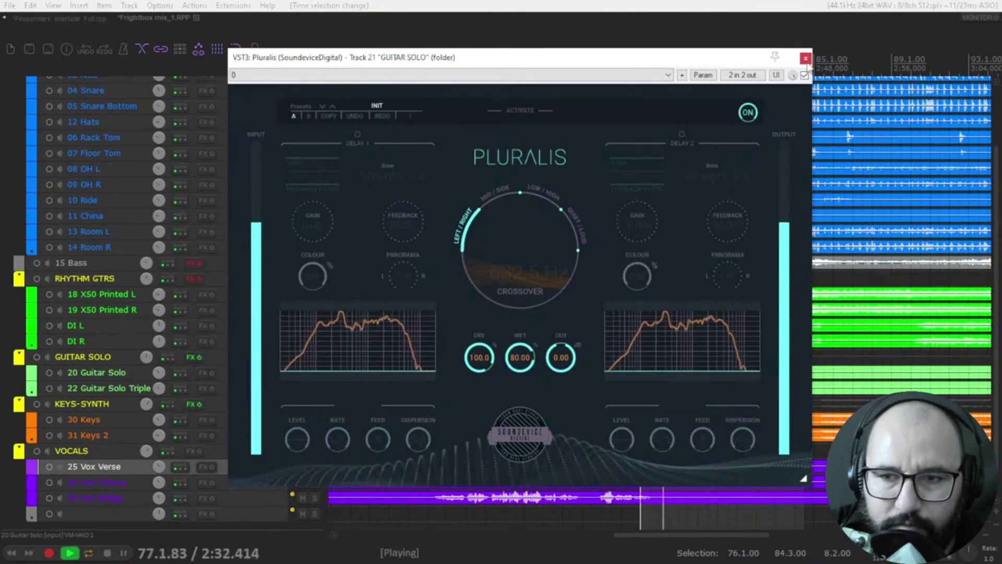
Step: Power on Delay 2, Delay 1, Modulation 1 and Modulation 2, restarting playback to listen
click(682, 134)
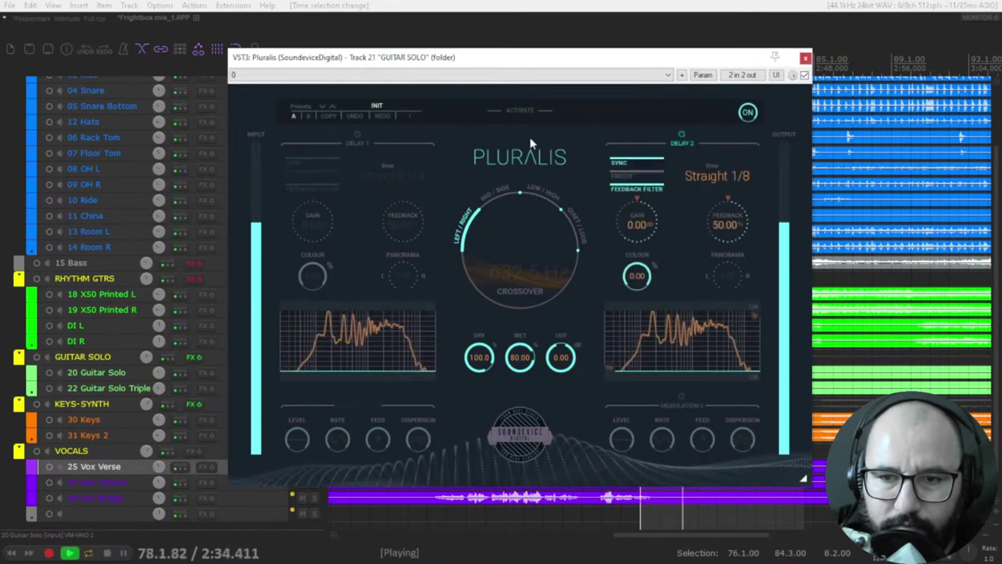
click(357, 135)
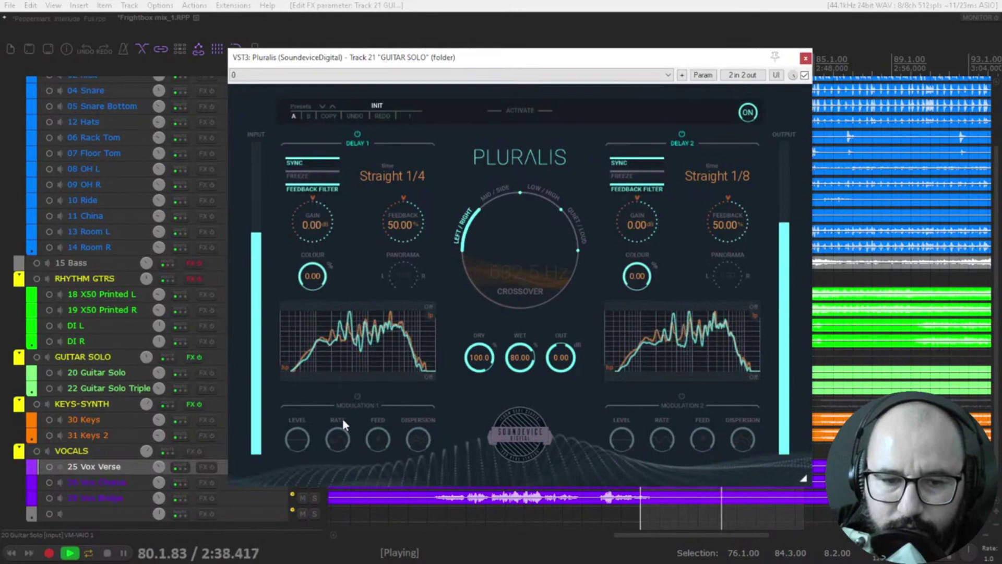
click(357, 396)
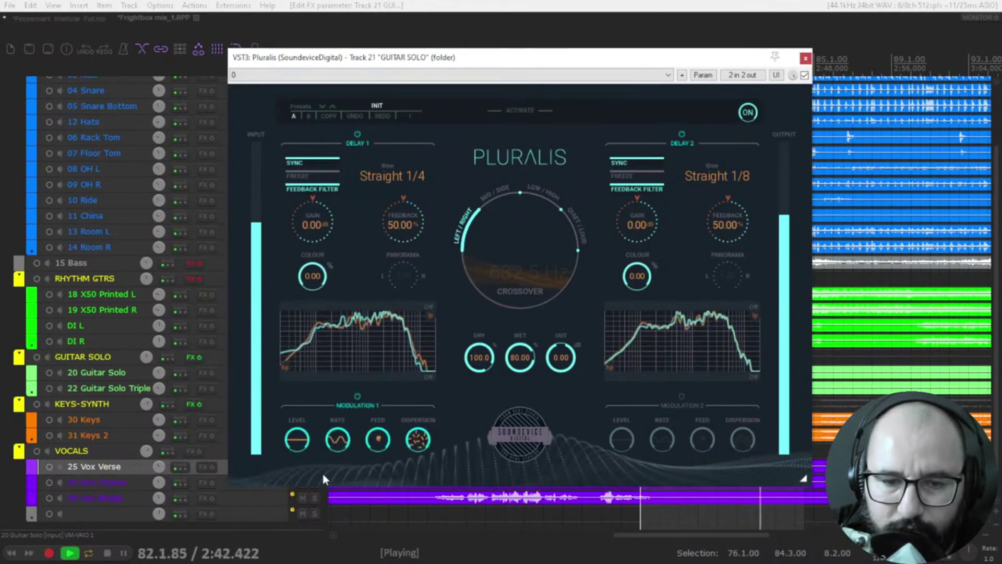
key(space)
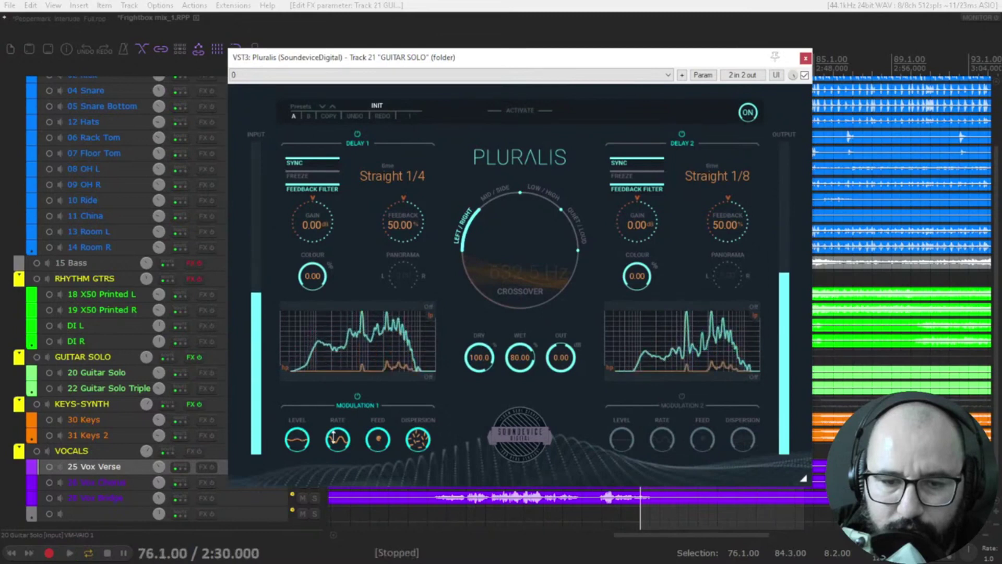
key(space)
click(681, 396)
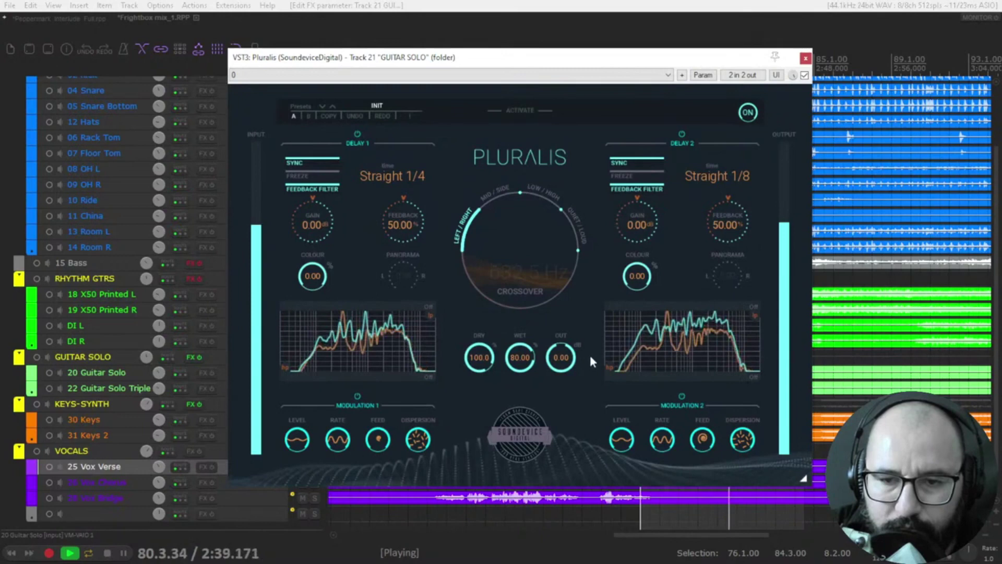
Step: Restart playback and change the Pluralis split mode to Mid/Side
key(space)
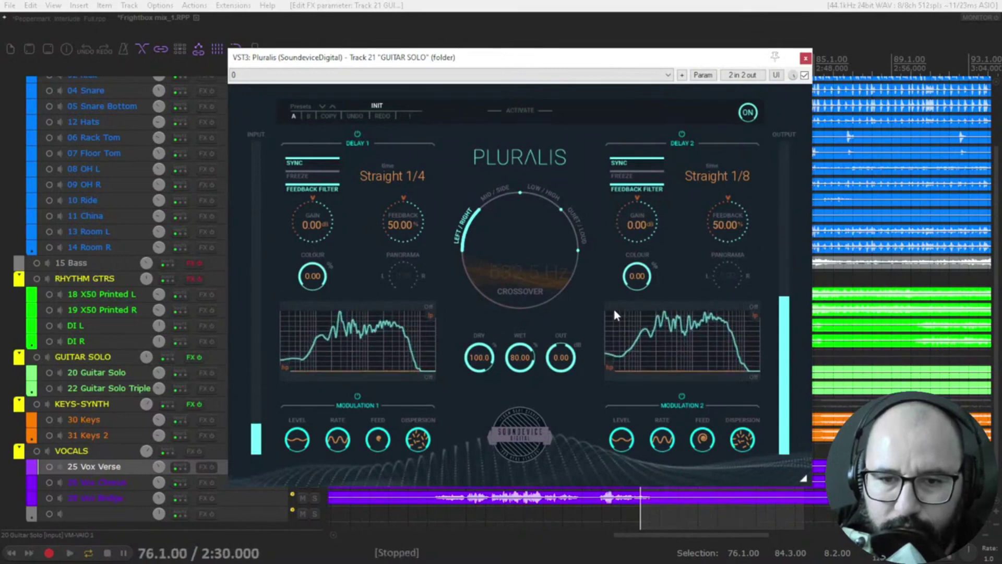
key(space)
click(505, 198)
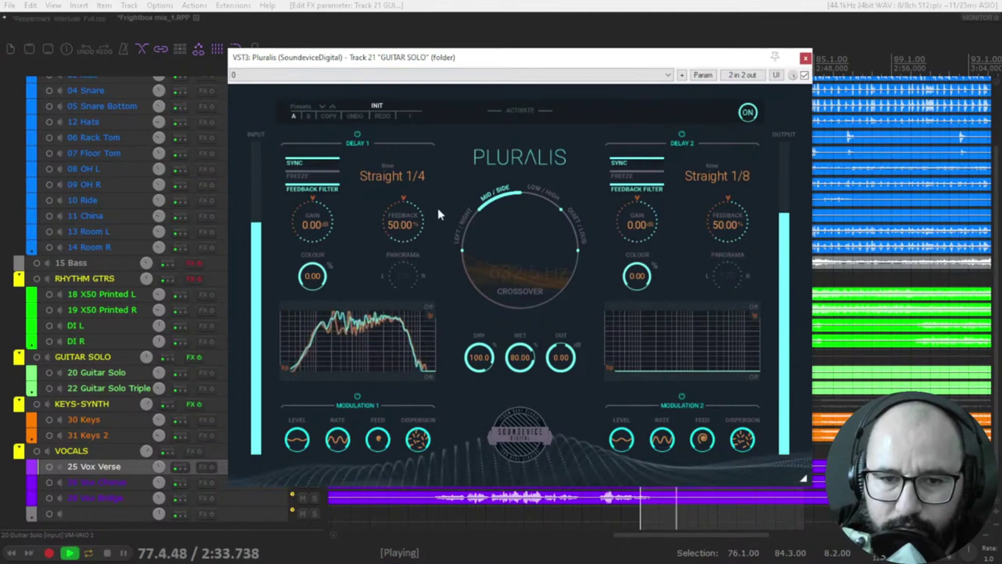
Step: Set the second delay's time to Triplet 1/2 and replay to hear it
click(718, 180)
click(812, 223)
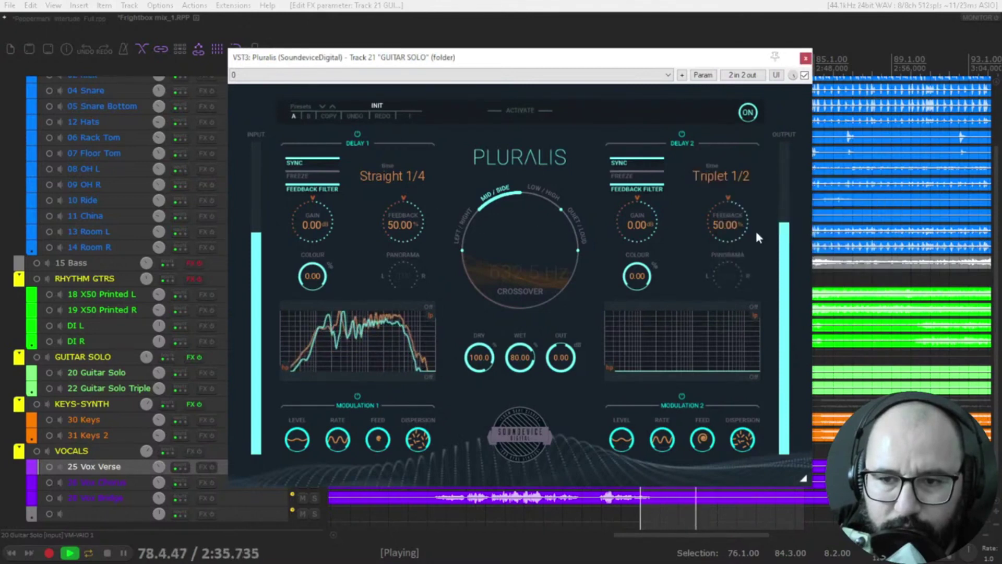
key(space)
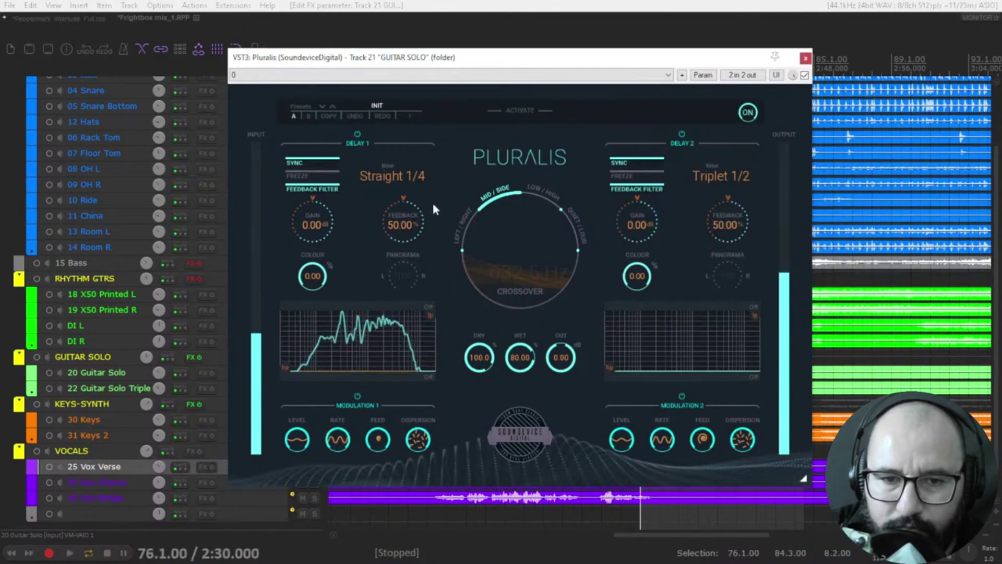
key(space)
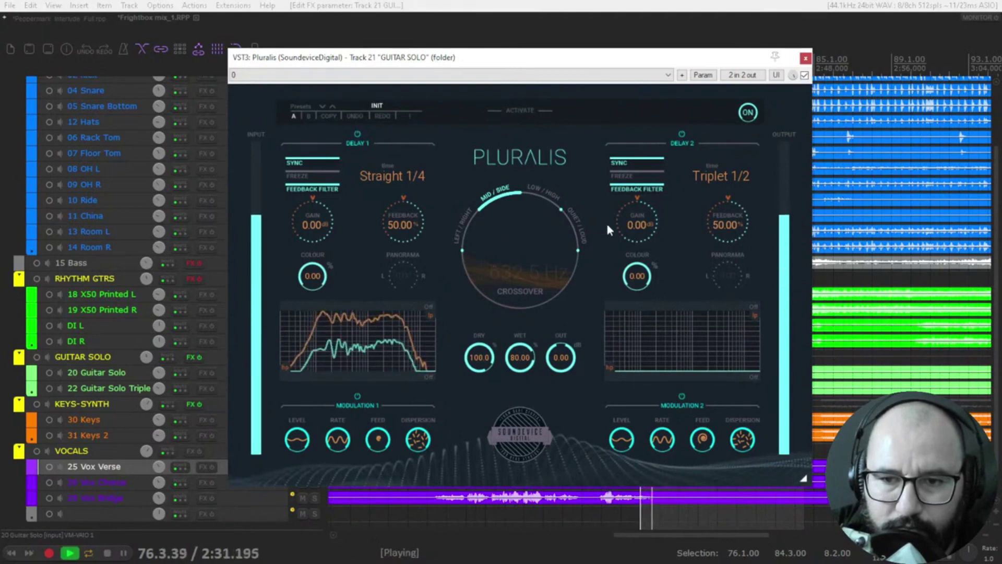
Step: Bypass the first delay to compare, then turn it back on
click(356, 141)
key(space)
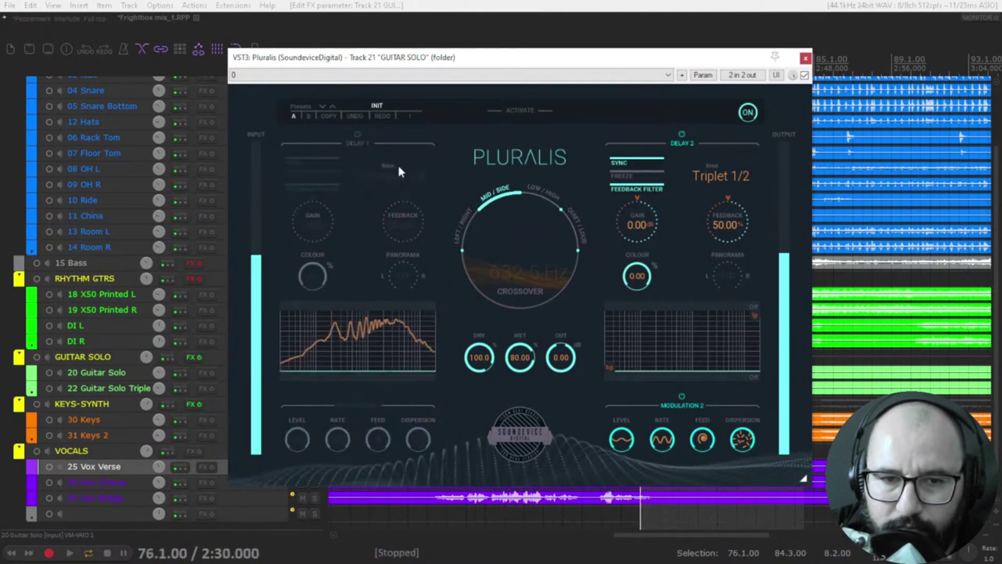
key(space)
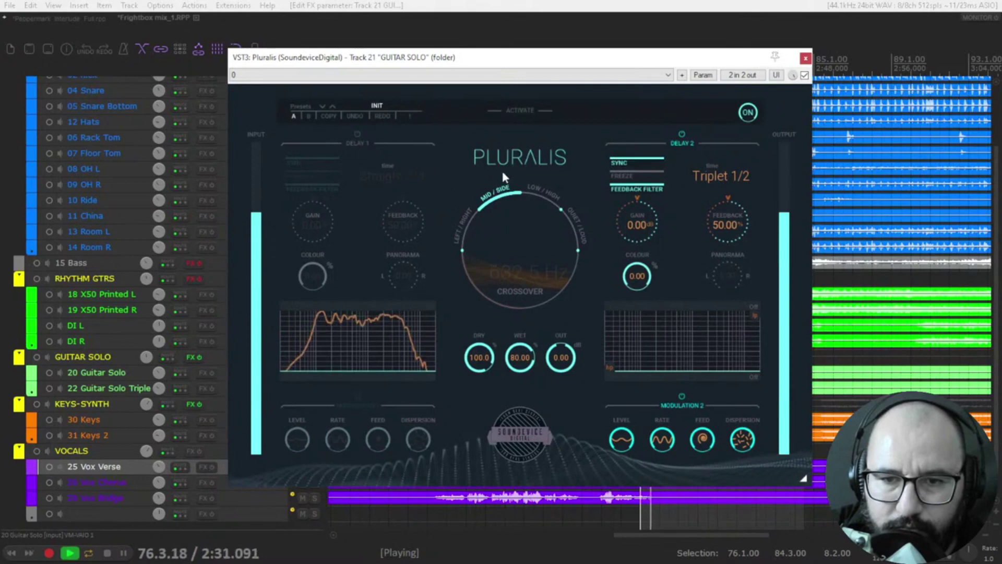
click(357, 135)
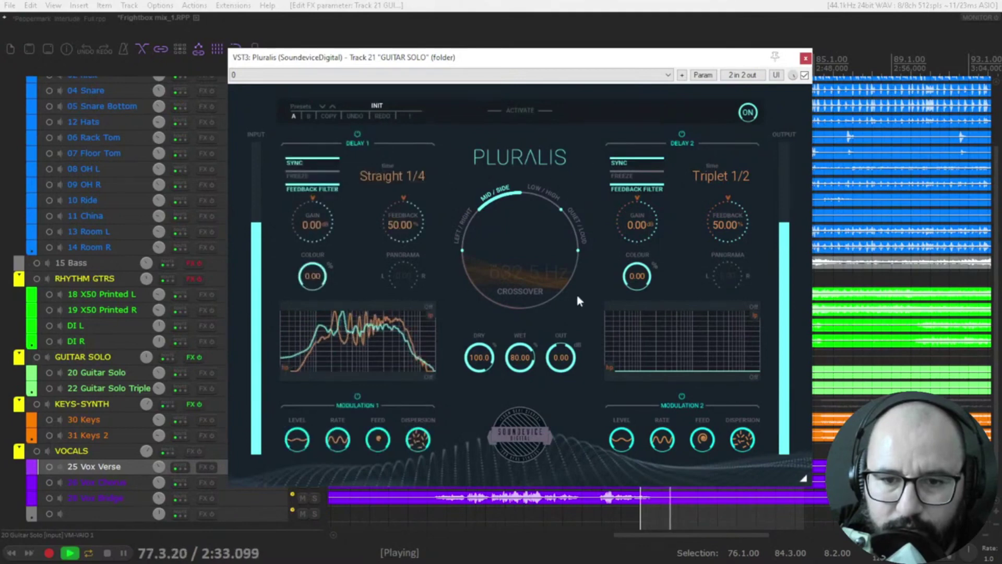
Step: Raise the wet level to 91.20 and the first delay's colour to 30.80
scroll(520, 349, up, 4)
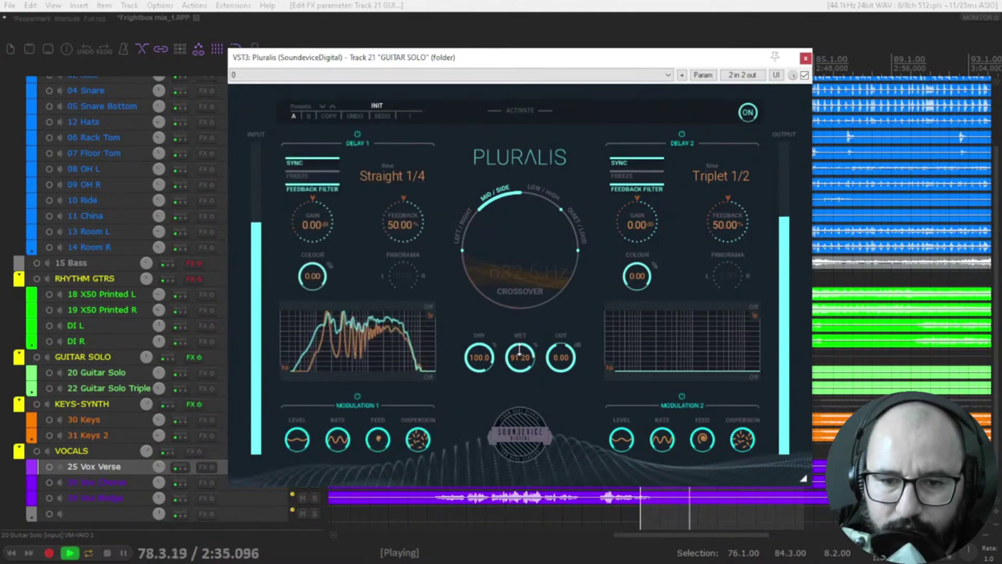
key(space)
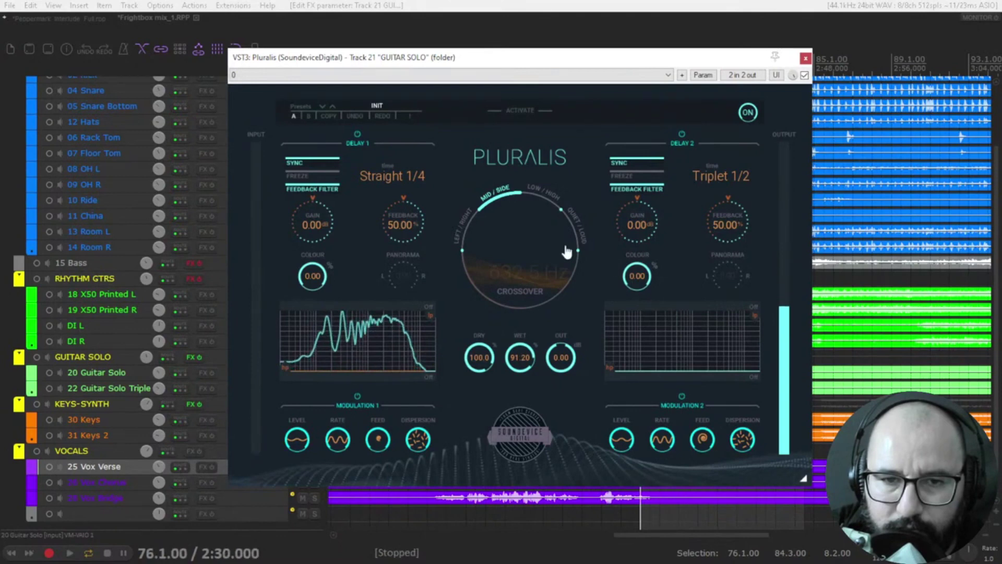
key(space)
drag(313, 275, 313, 270)
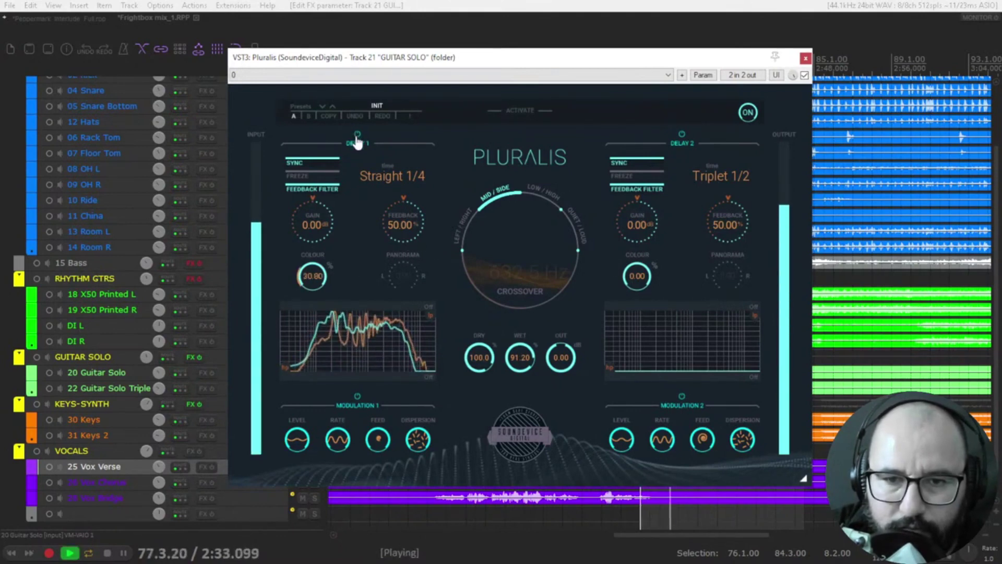
Step: Audition the Left/Right and Quiet/Loud split modes during playback
click(473, 222)
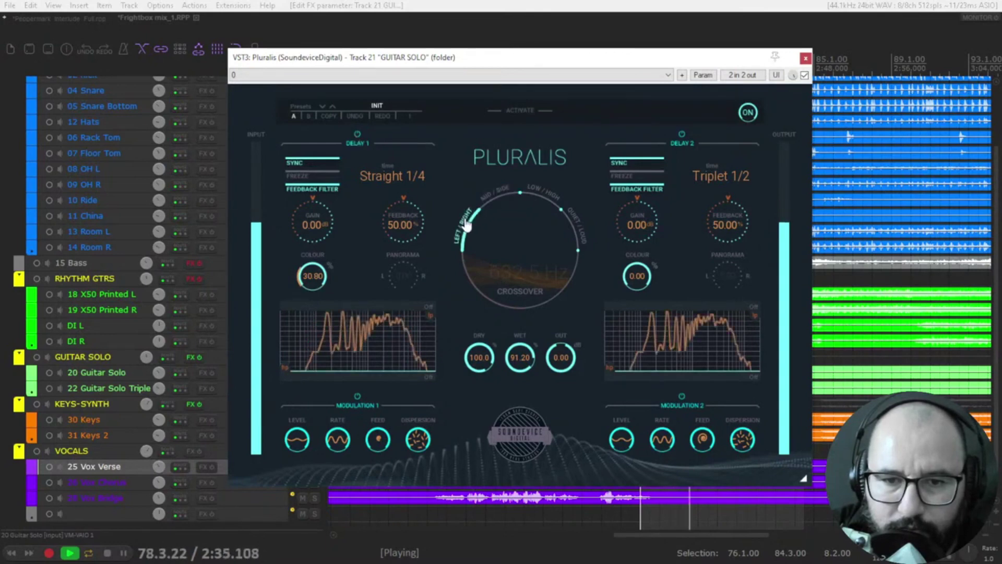
key(space)
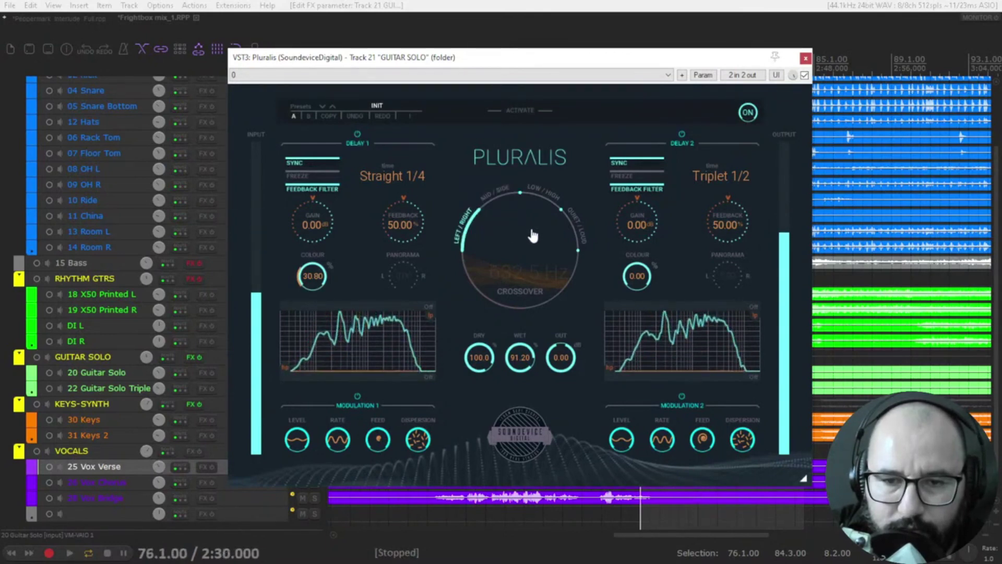
key(space)
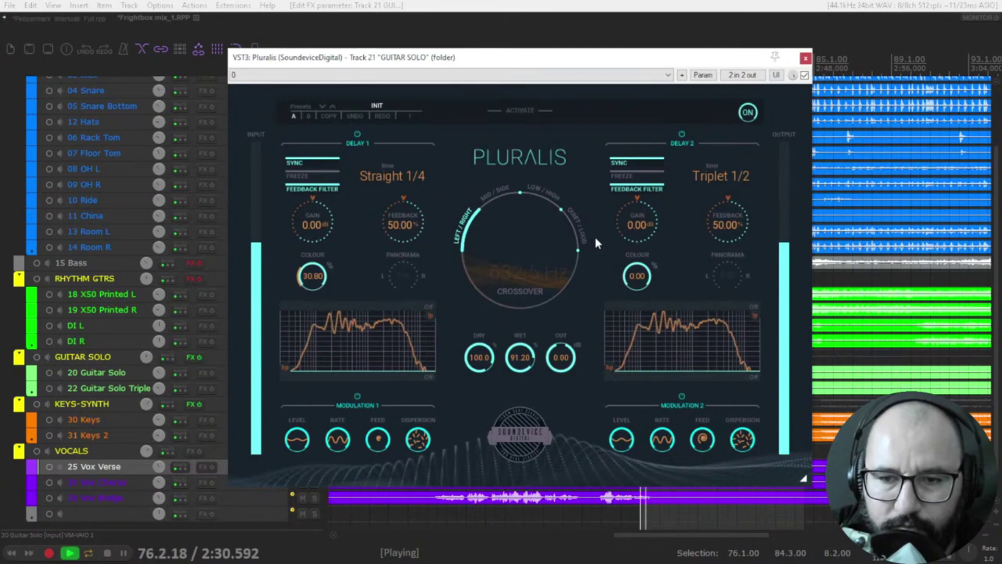
click(567, 223)
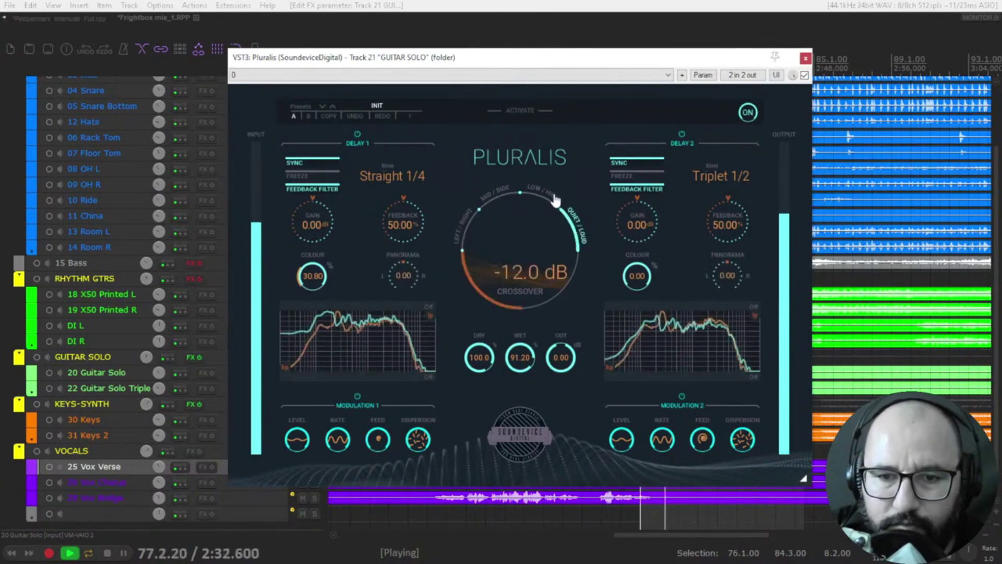
Step: Select the Low/High split with the crossover frequency at 1618 Hz
click(542, 199)
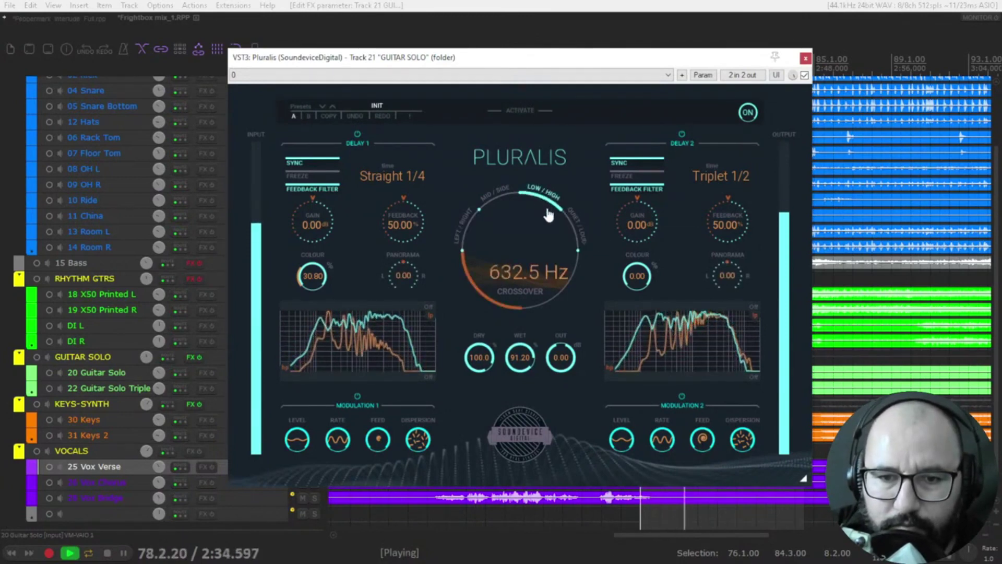
mouse_move(509, 309)
mouse_down()
mouse_move(510, 282)
mouse_move(510, 309)
mouse_up()
key(space)
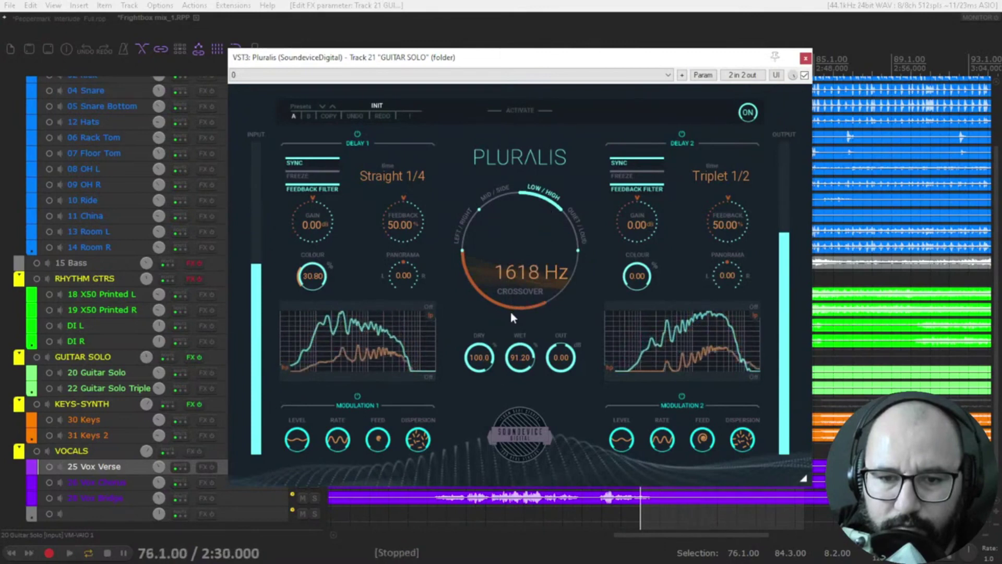
key(space)
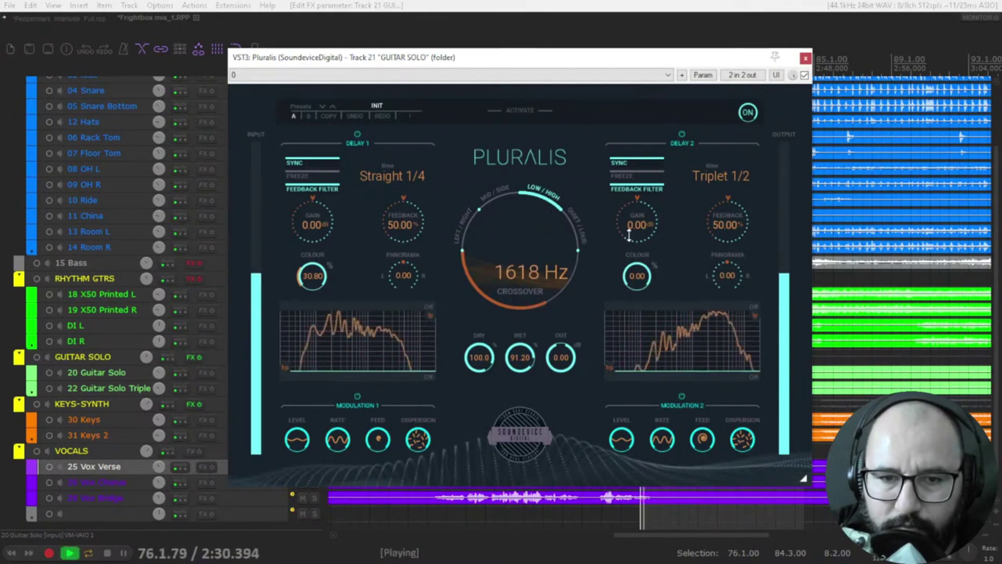
Step: Change Delay 2 from Triplet 1/2 to Straight 1/2 and select the Left/Right split
click(710, 178)
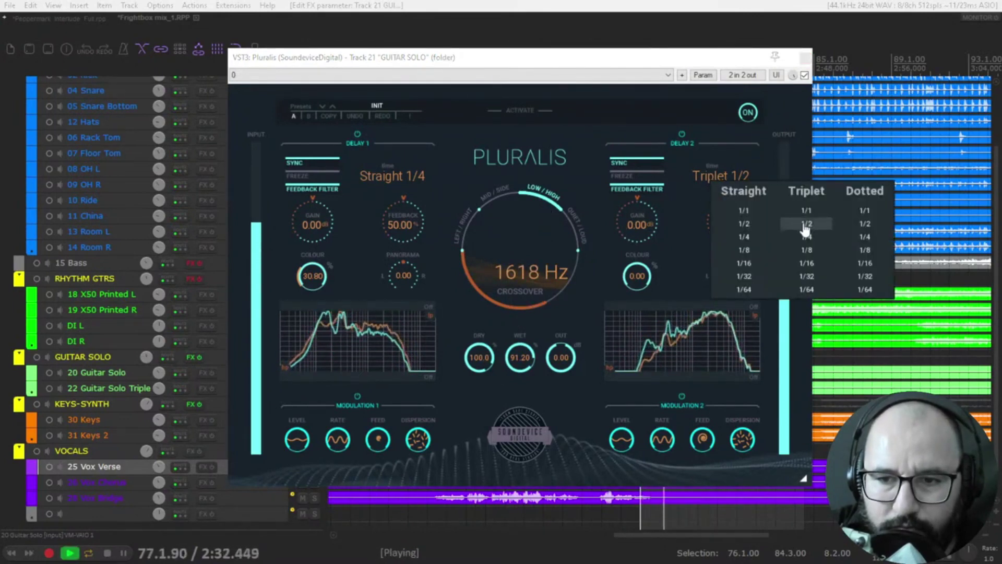
click(748, 221)
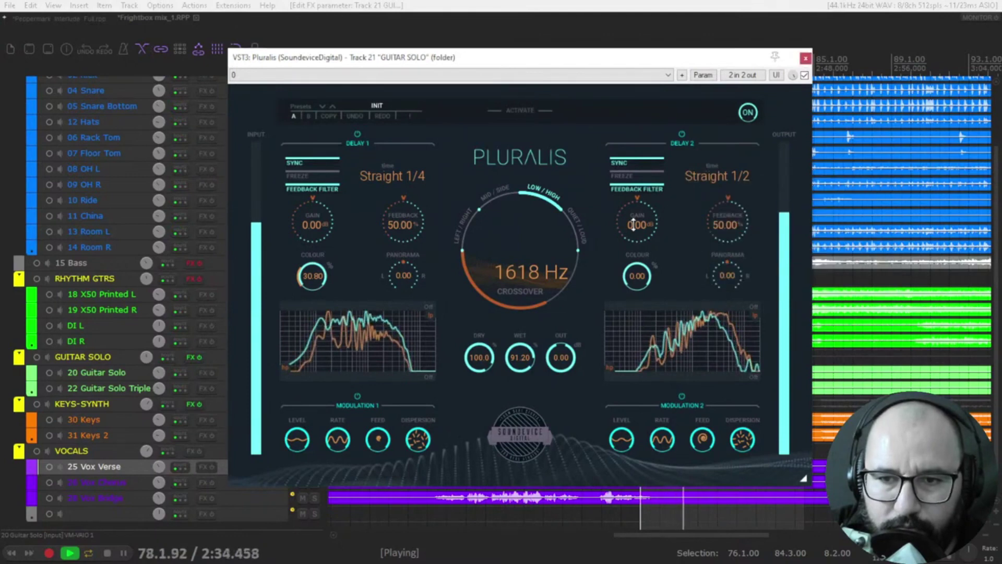
click(471, 222)
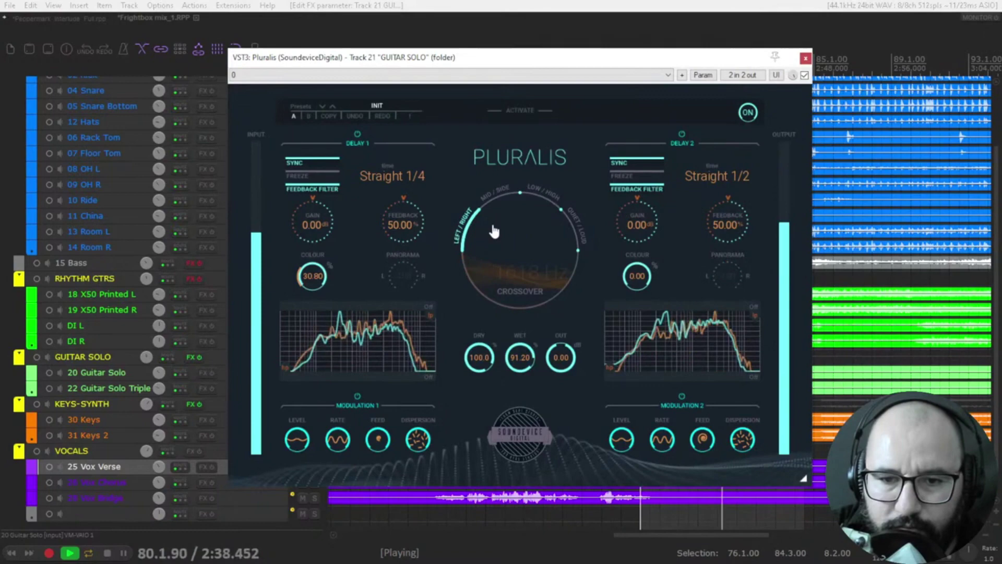